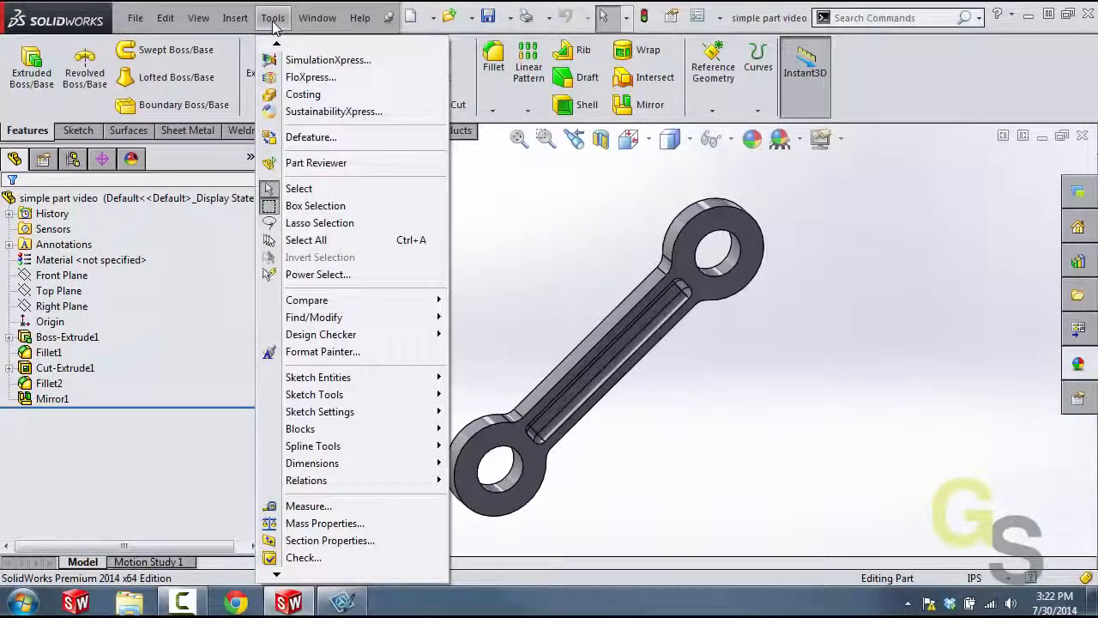
Step: Review the part's mass properties
{"action": "left_click", "coordinate": [318, 523]}
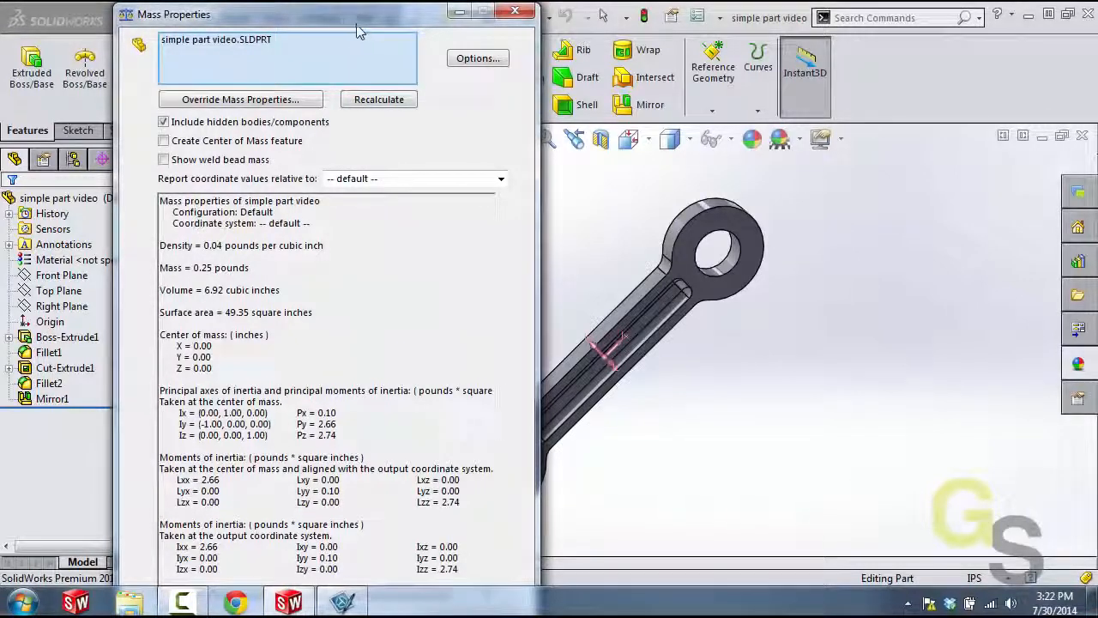
{"action": "left_click_drag", "start_coordinate": [358, 16], "coordinate": [376, 18]}
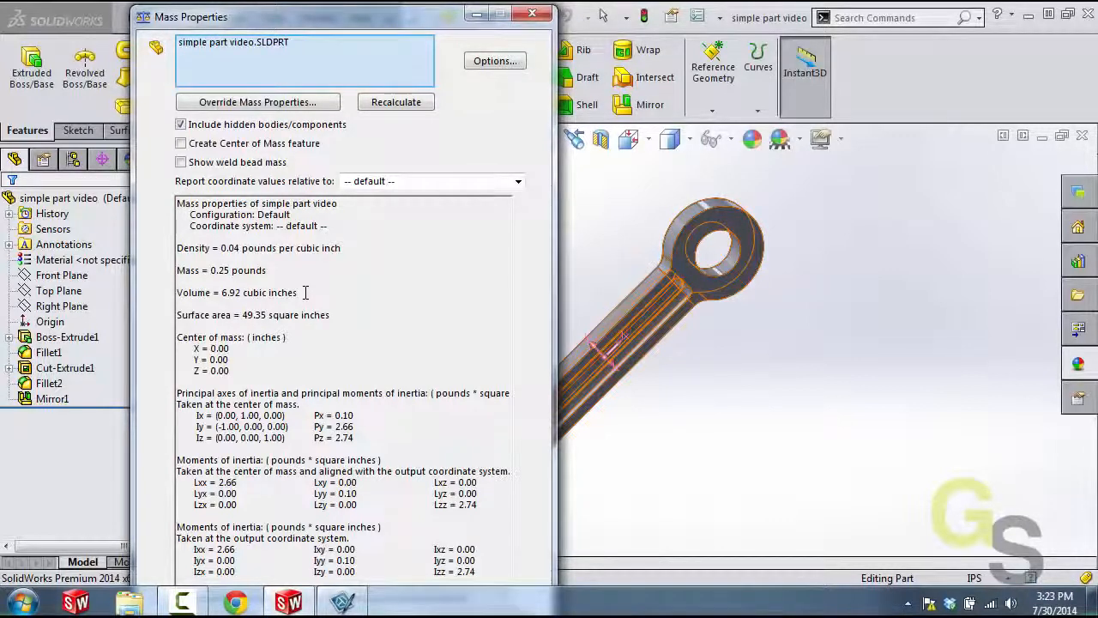
{"action": "left_click", "coordinate": [532, 17]}
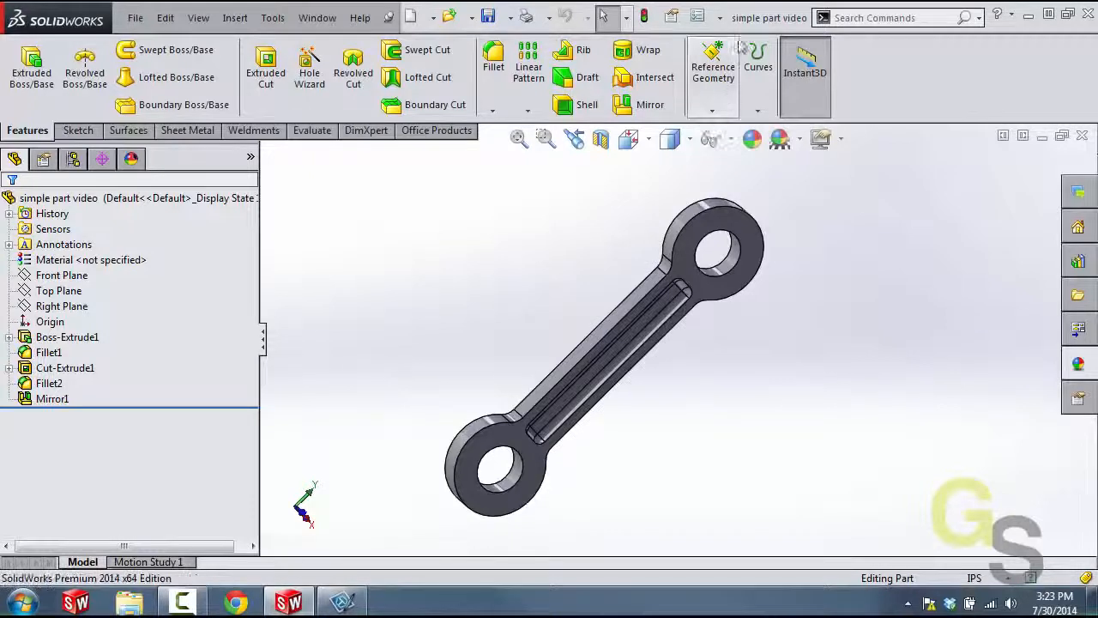
Step: Enable the SolidWorks Simulation add-in for the current session
{"action": "left_click", "coordinate": [721, 19]}
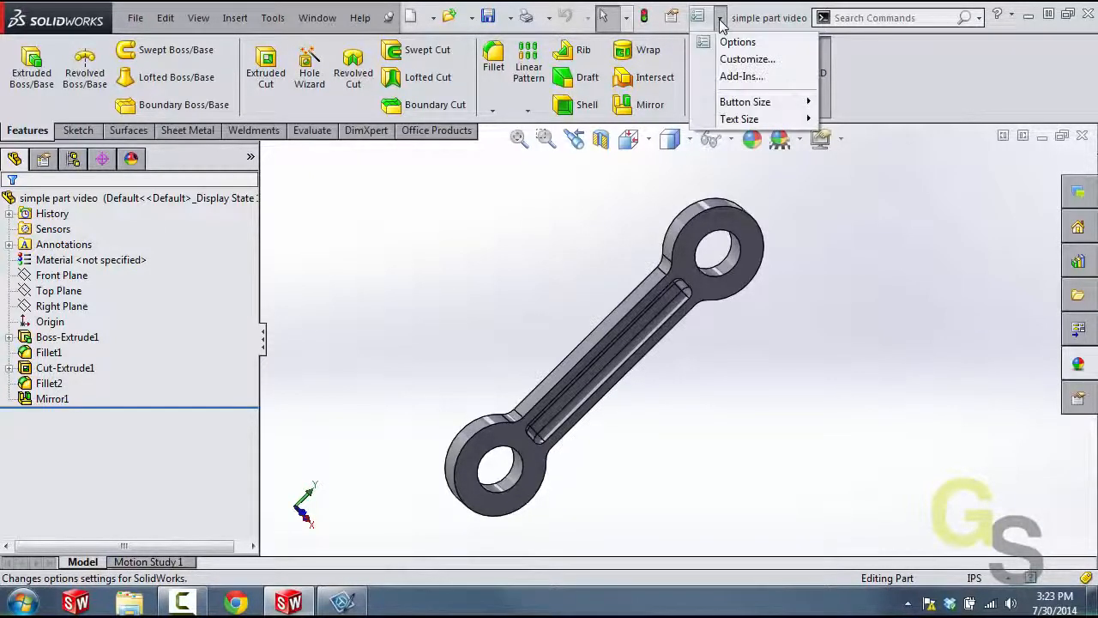
{"action": "left_click", "coordinate": [728, 78]}
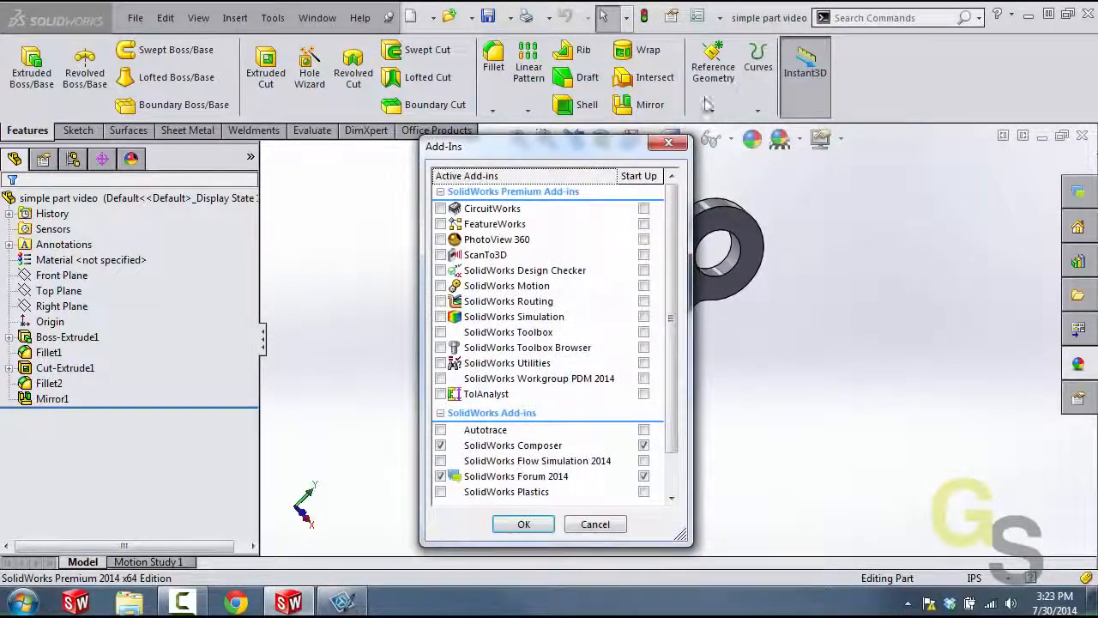
{"action": "left_click_drag", "start_coordinate": [576, 150], "coordinate": [573, 111]}
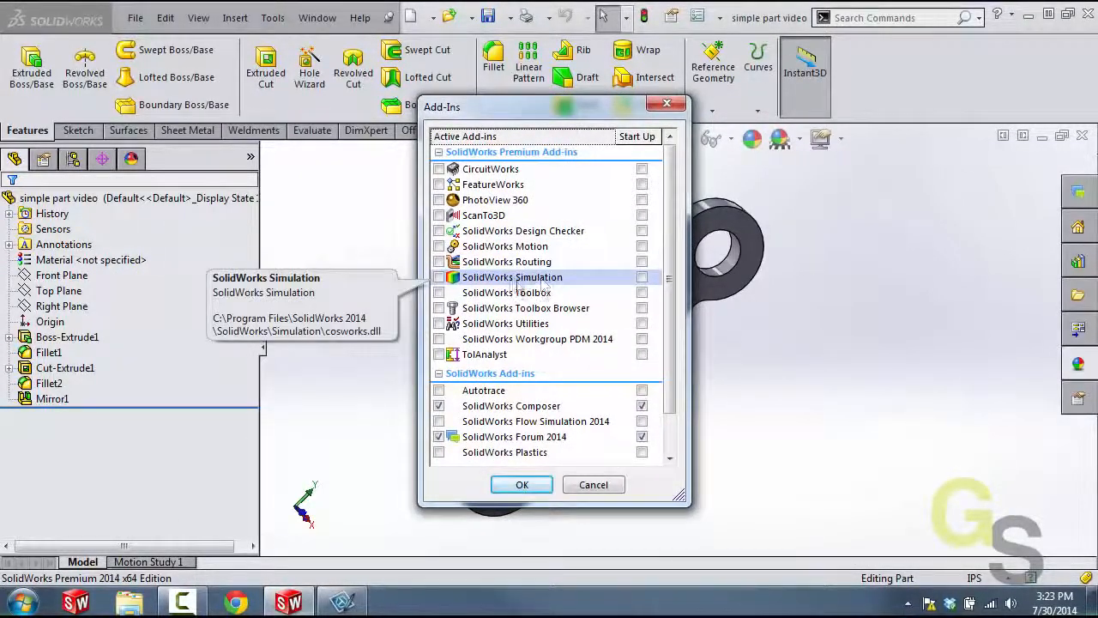
{"action": "left_click", "coordinate": [439, 278]}
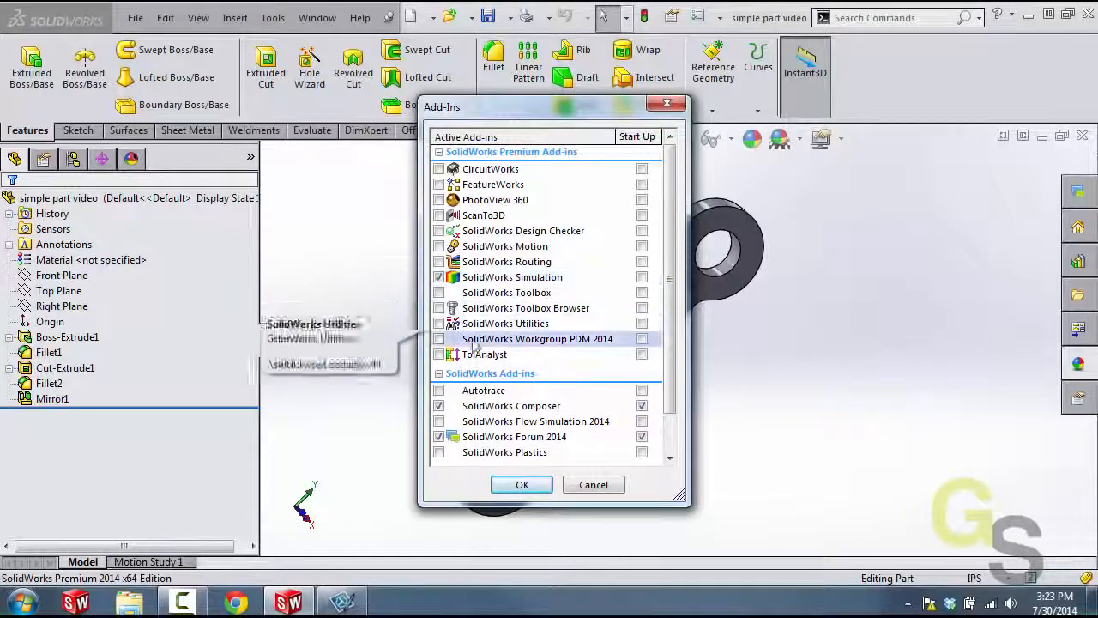
{"action": "left_click", "coordinate": [518, 485]}
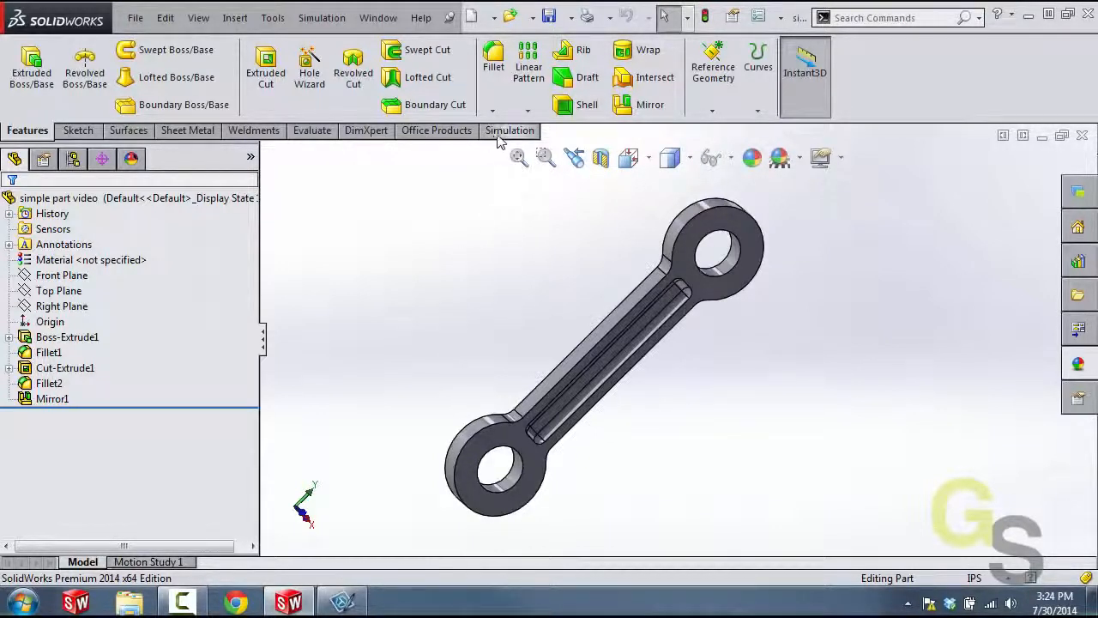
Step: Create a new static simulation study named "Simple Simulation"
{"action": "left_click", "coordinate": [500, 132]}
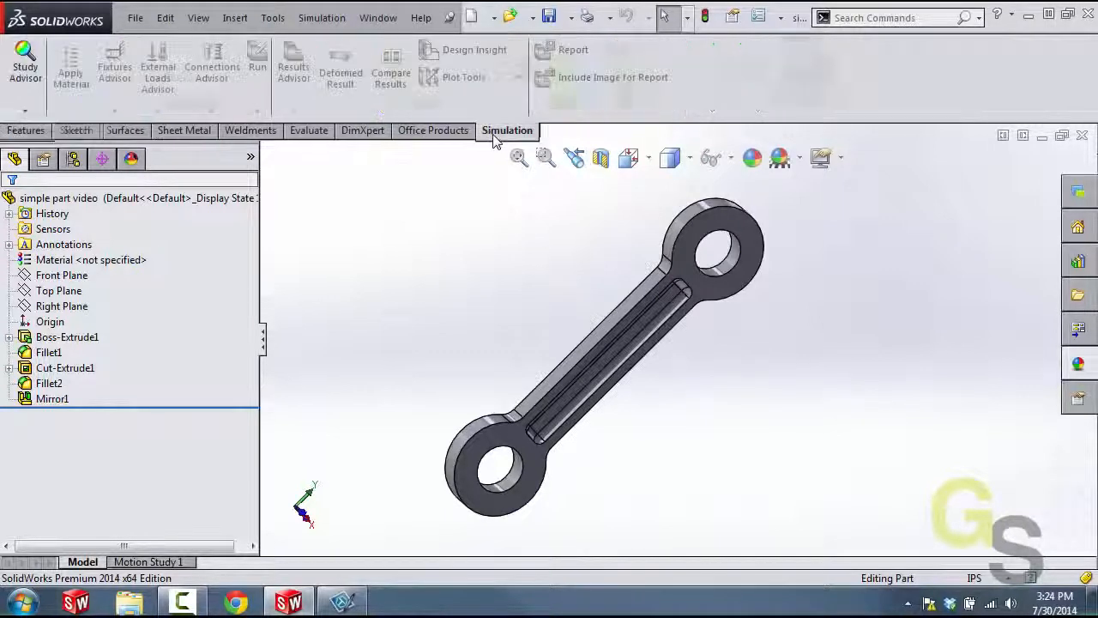
{"action": "left_click", "coordinate": [27, 112]}
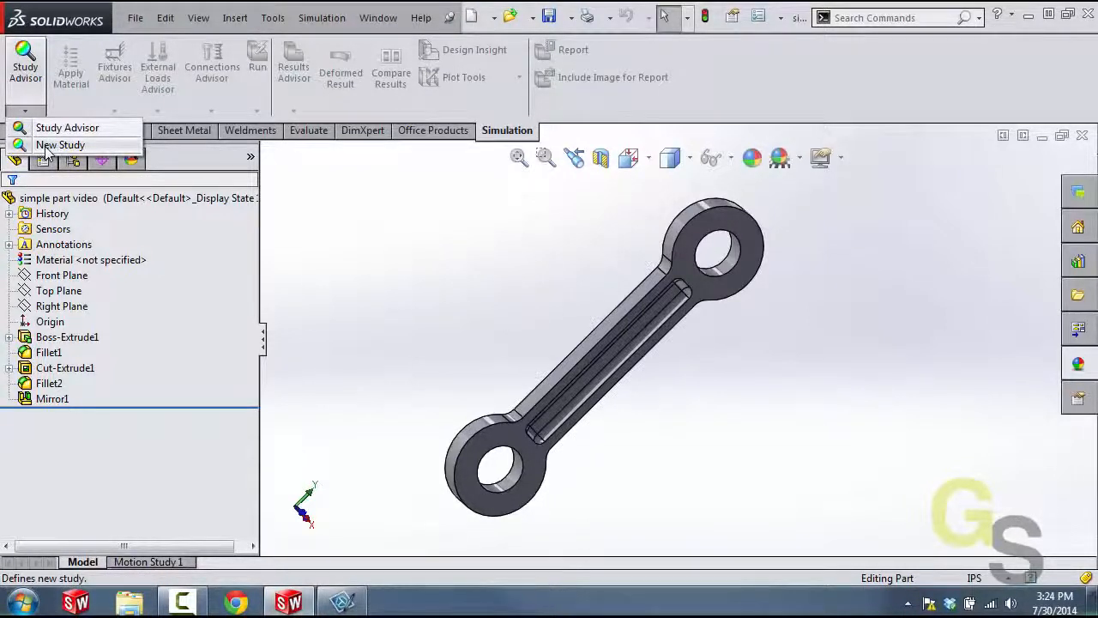
{"action": "left_click", "coordinate": [47, 145]}
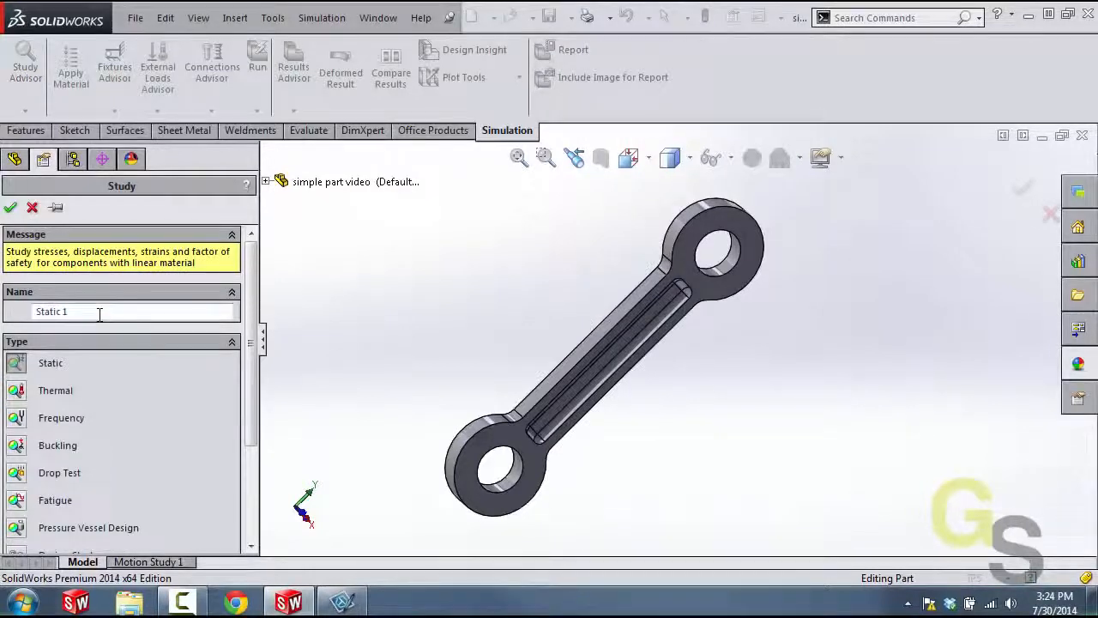
{"action": "triple_click", "coordinate": [100, 314]}
{"action": "type", "text": "Sim"}
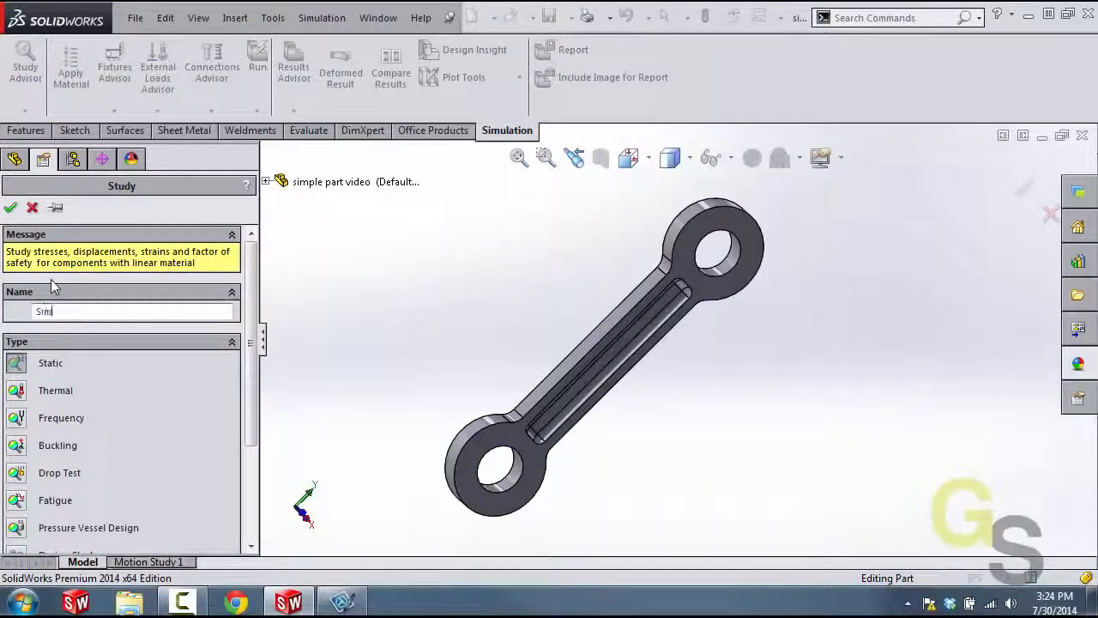
{"action": "type", "text": "ple Simulation"}
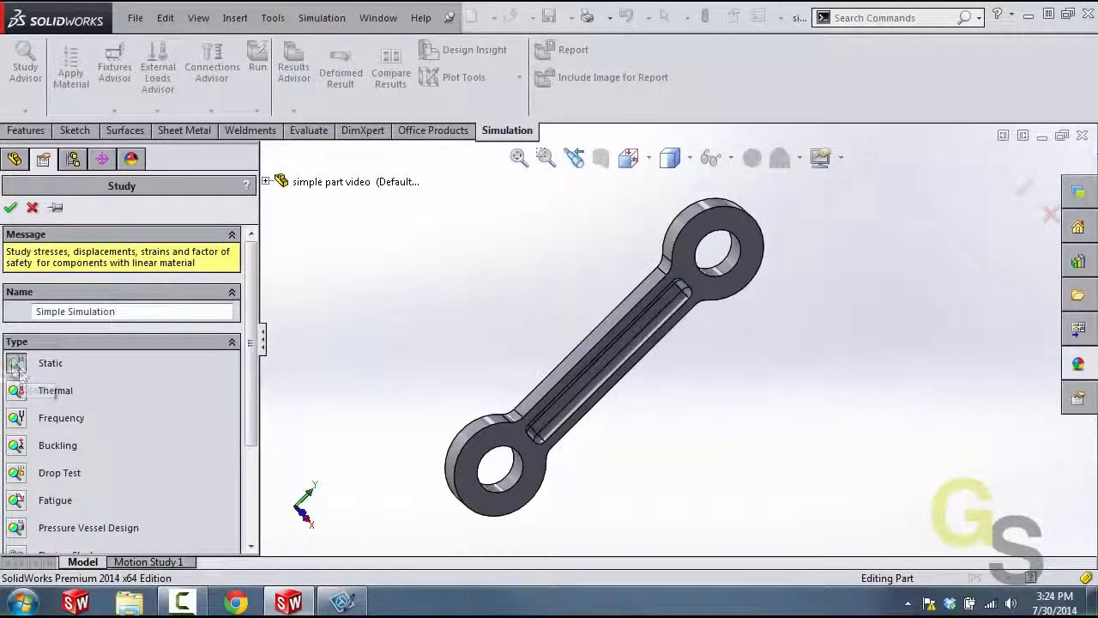
{"action": "left_click", "coordinate": [10, 207]}
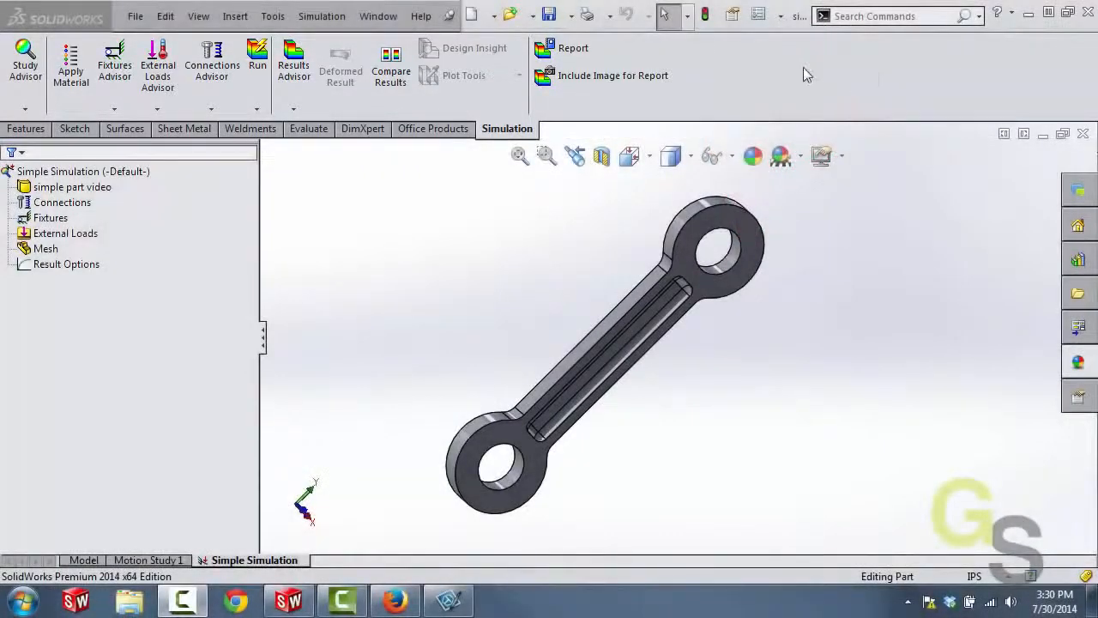
{"action": "left_click", "coordinate": [322, 16]}
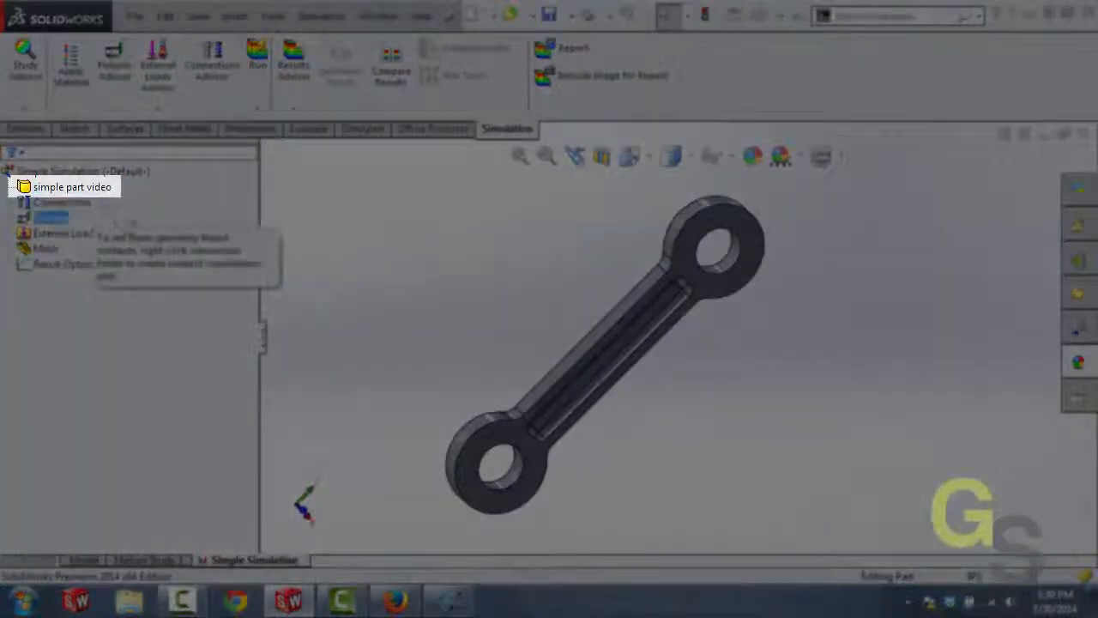
{"action": "left_click", "coordinate": [111, 188]}
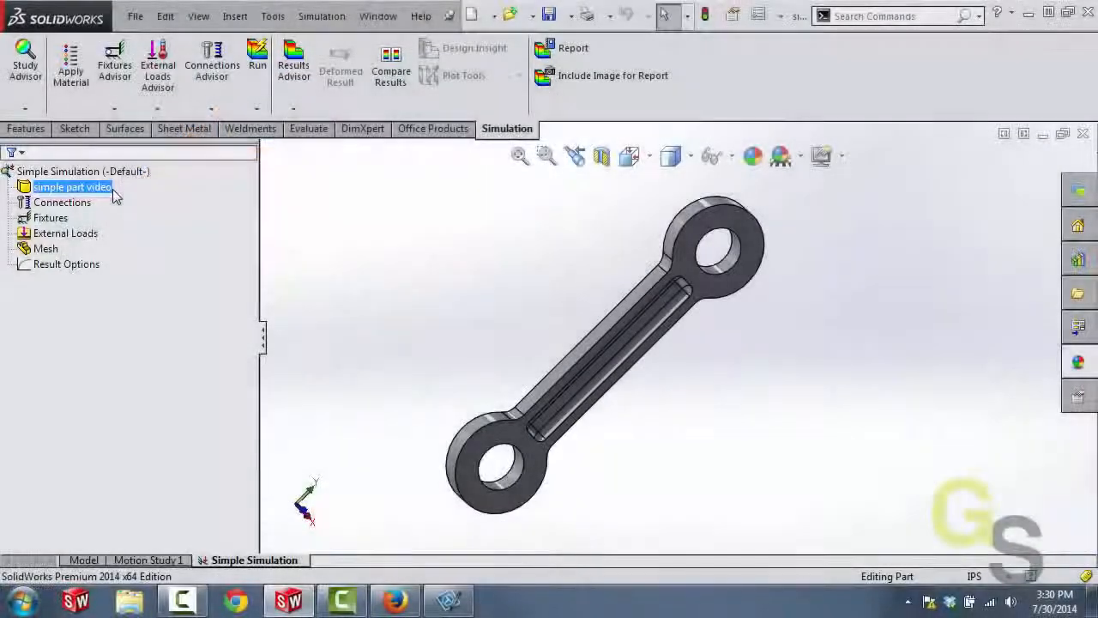
{"action": "left_click", "coordinate": [86, 203]}
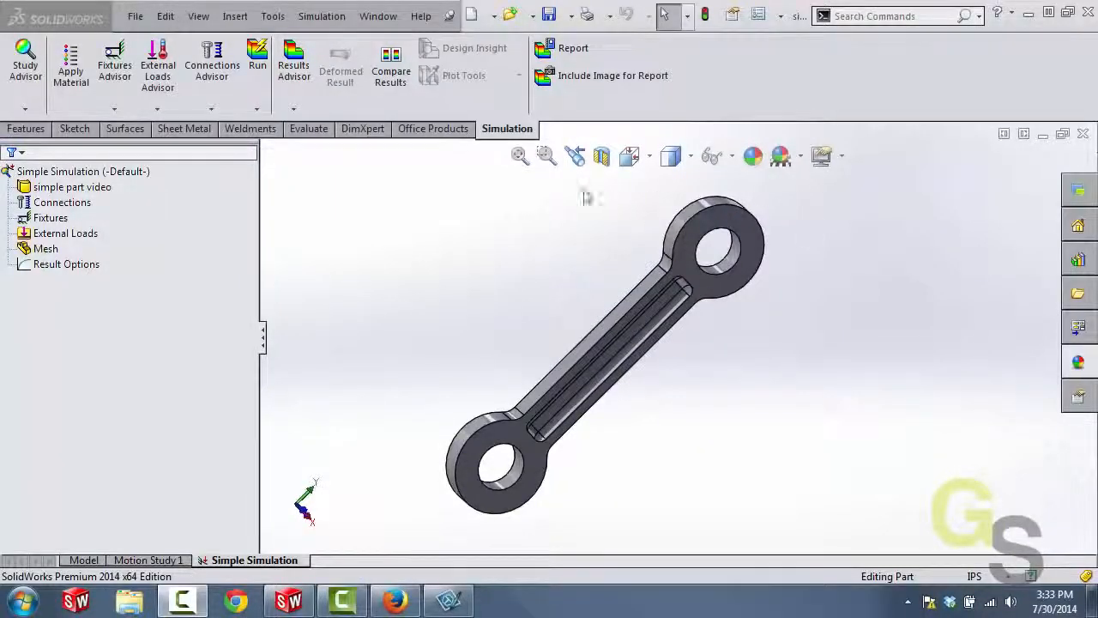
Step: Apply Alloy Steel from the SolidWorks steel materials to the part in the study
{"action": "right_click", "coordinate": [98, 189]}
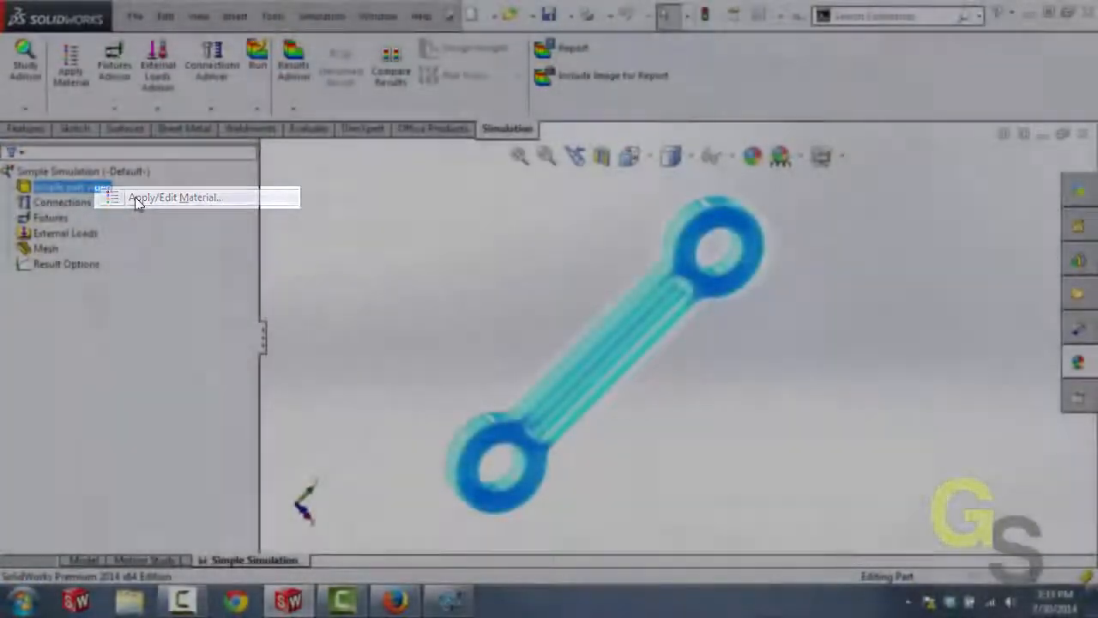
{"action": "left_click", "coordinate": [135, 198]}
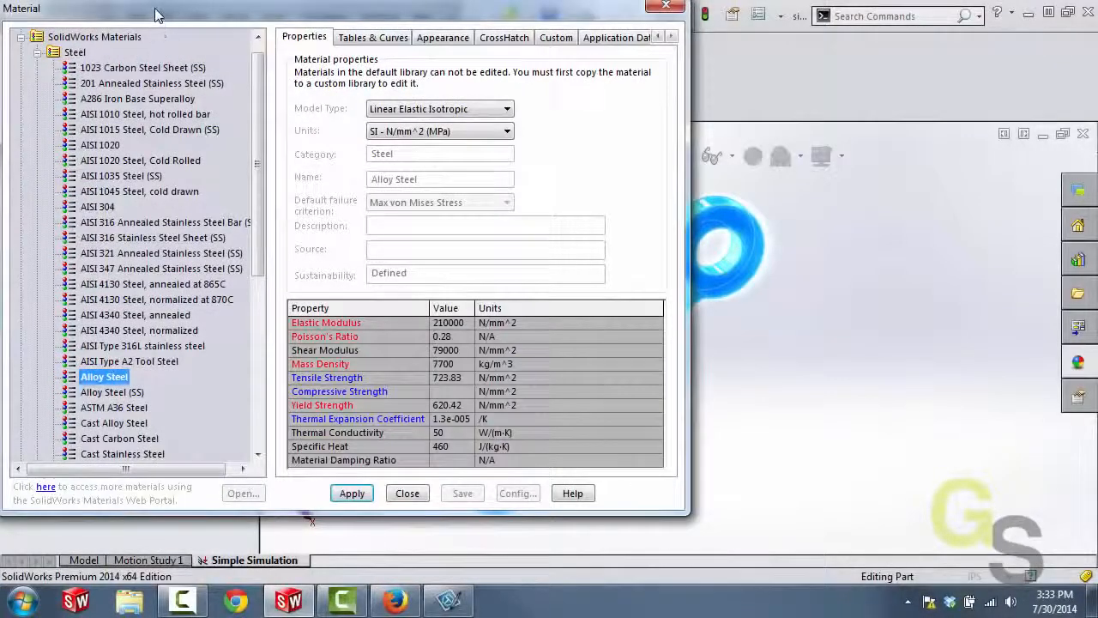
{"action": "left_click_drag", "start_coordinate": [159, 10], "coordinate": [182, 14]}
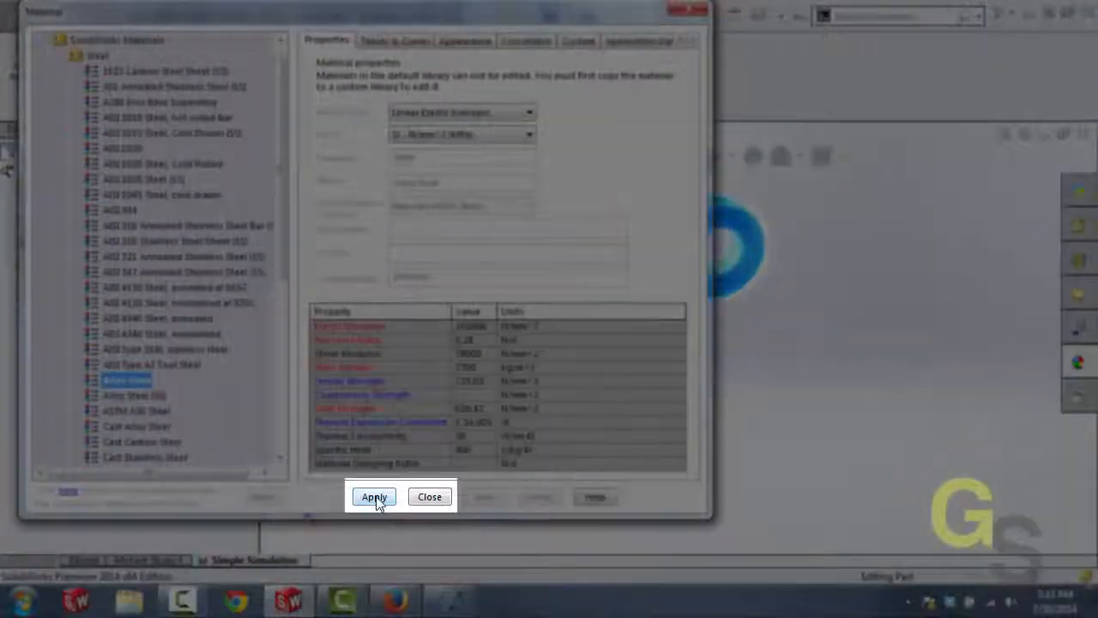
{"action": "left_click", "coordinate": [374, 498]}
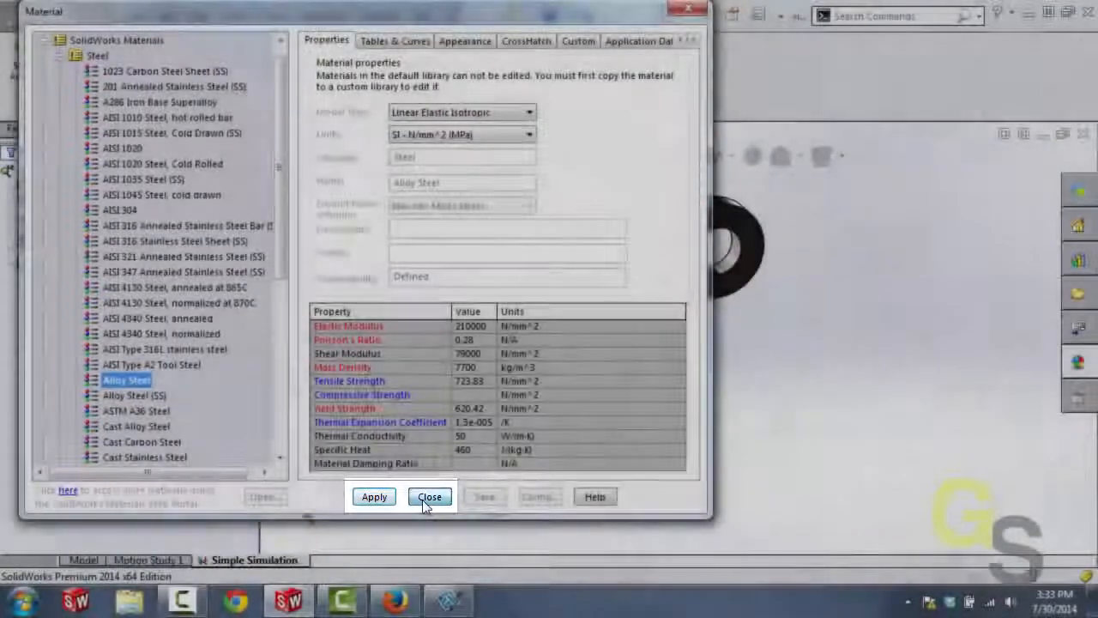
{"action": "left_click", "coordinate": [424, 499]}
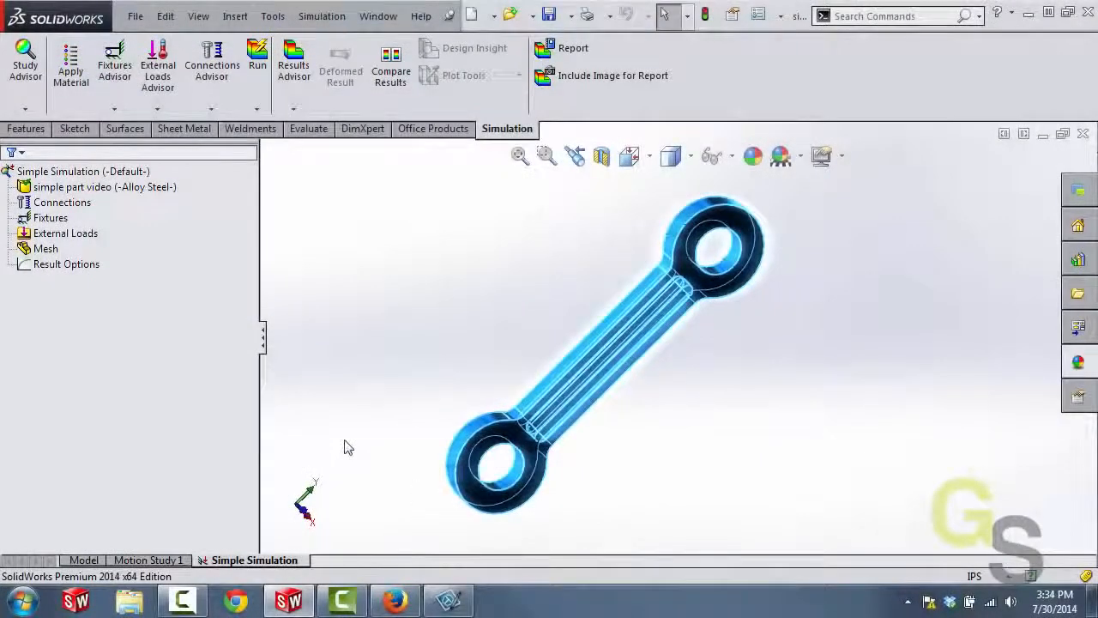
{"action": "left_click", "coordinate": [89, 206]}
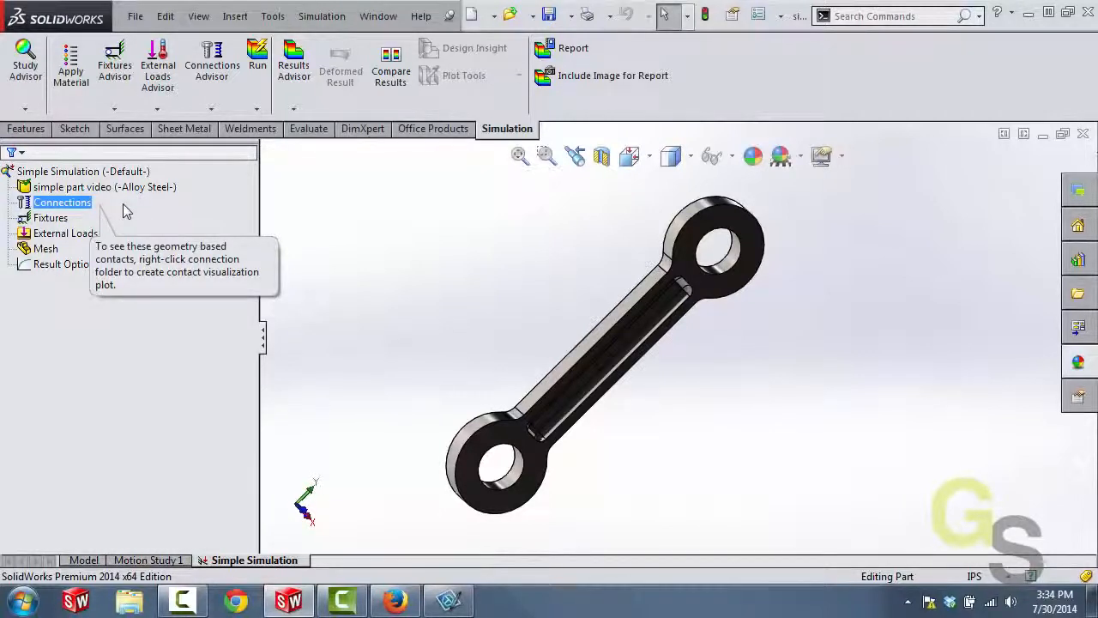
{"action": "left_click", "coordinate": [295, 210]}
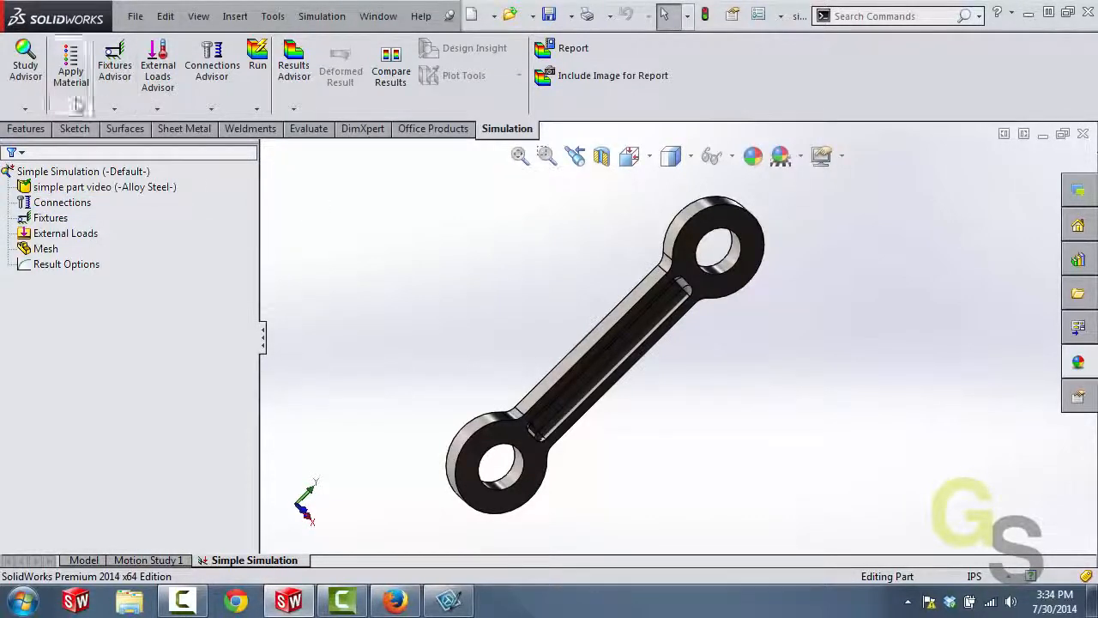
{"action": "left_click", "coordinate": [84, 218]}
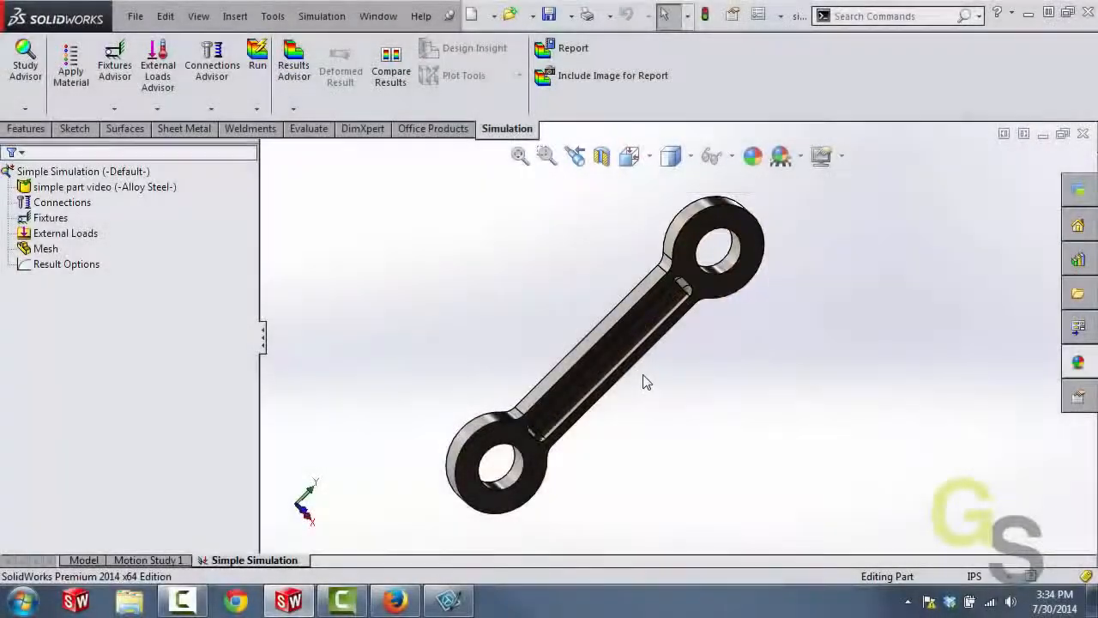
Step: Apply a Fixed Geometry fixture to the inner face of the link's upper hole and show it in the study tree
{"action": "left_click", "coordinate": [50, 218]}
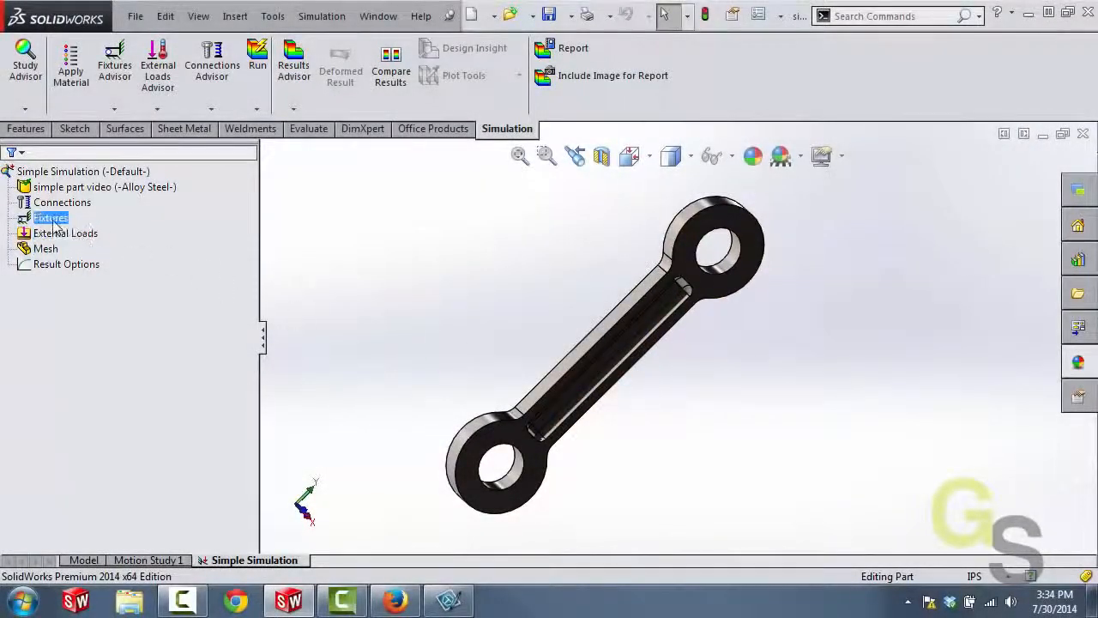
{"action": "right_click", "coordinate": [54, 220]}
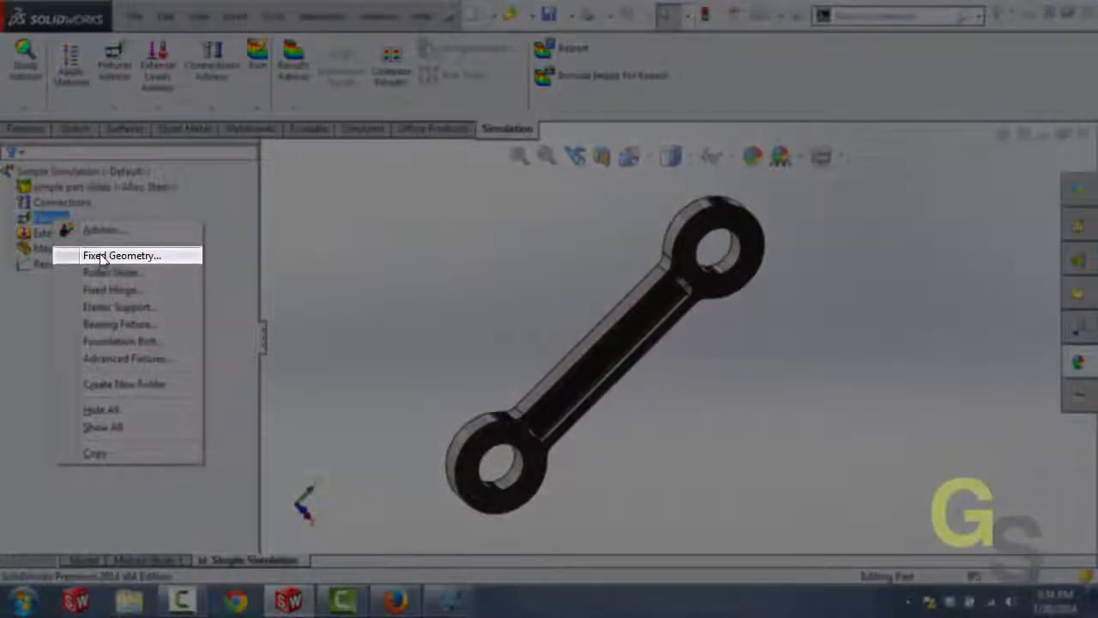
{"action": "left_click", "coordinate": [101, 256]}
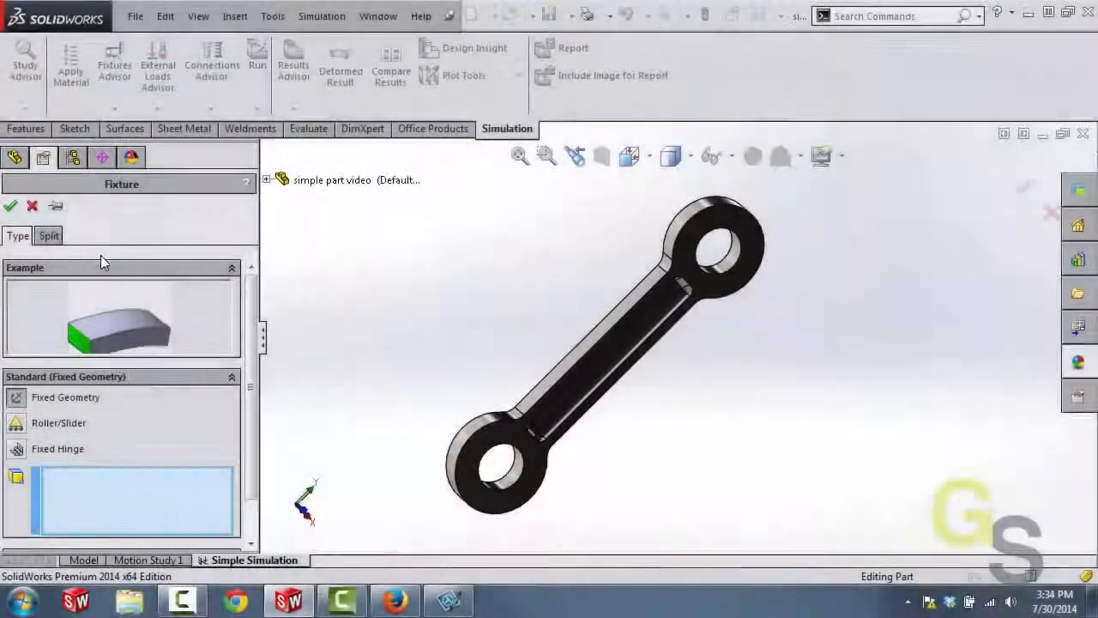
{"action": "scroll", "coordinate": [251, 311], "scroll_direction": "down", "scroll_amount": 1}
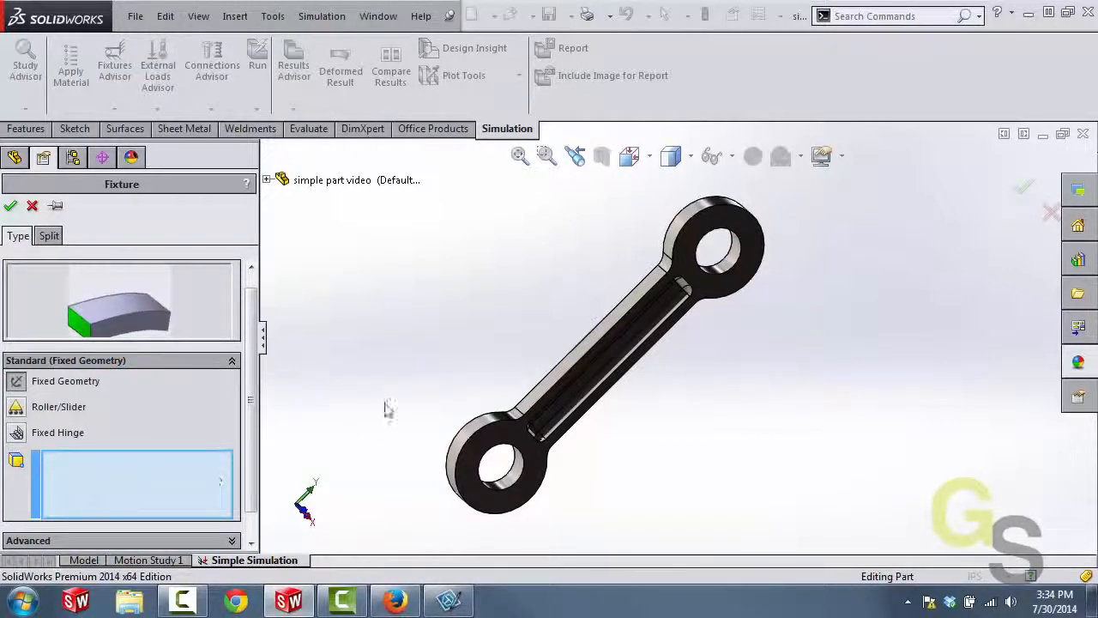
{"action": "left_click", "coordinate": [745, 276]}
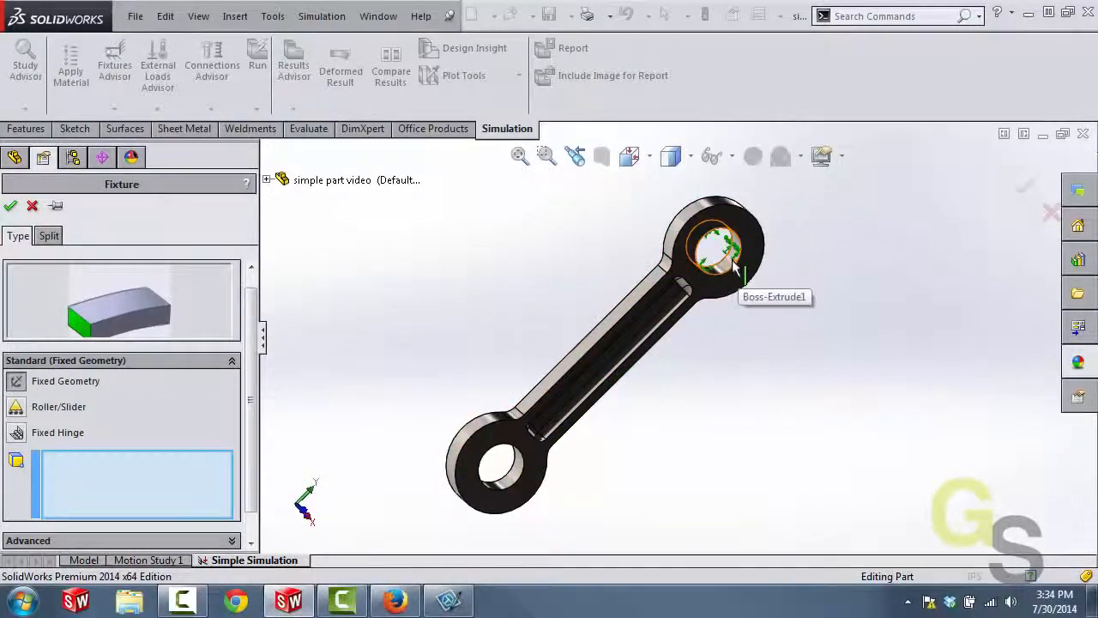
{"action": "left_click", "coordinate": [733, 262]}
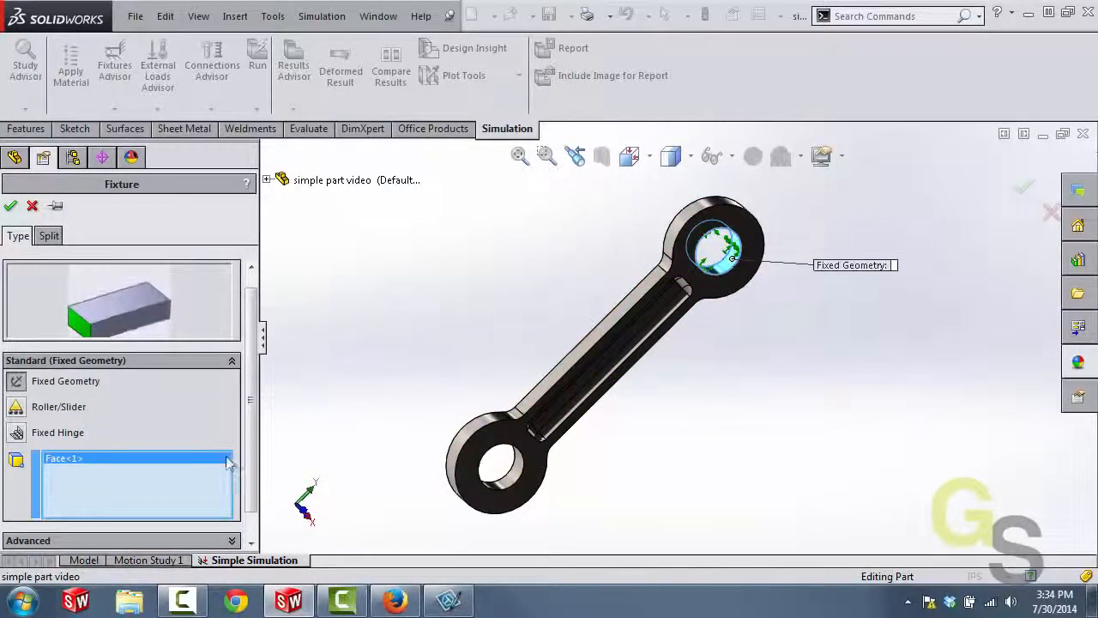
{"action": "left_click", "coordinate": [10, 209]}
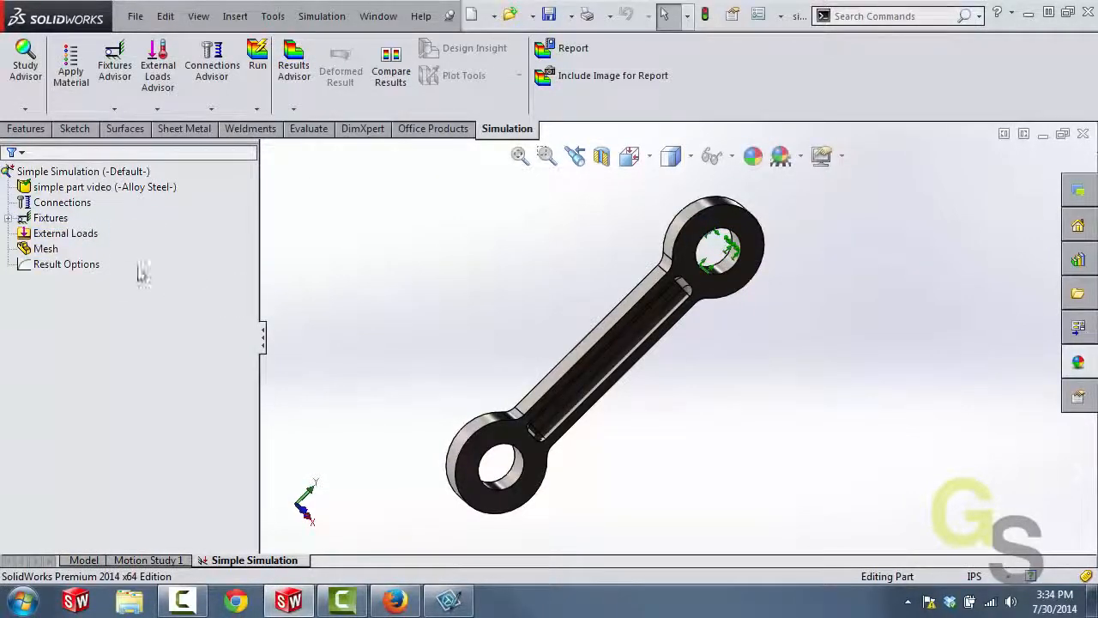
{"action": "left_click", "coordinate": [8, 218]}
{"action": "left_click", "coordinate": [62, 233]}
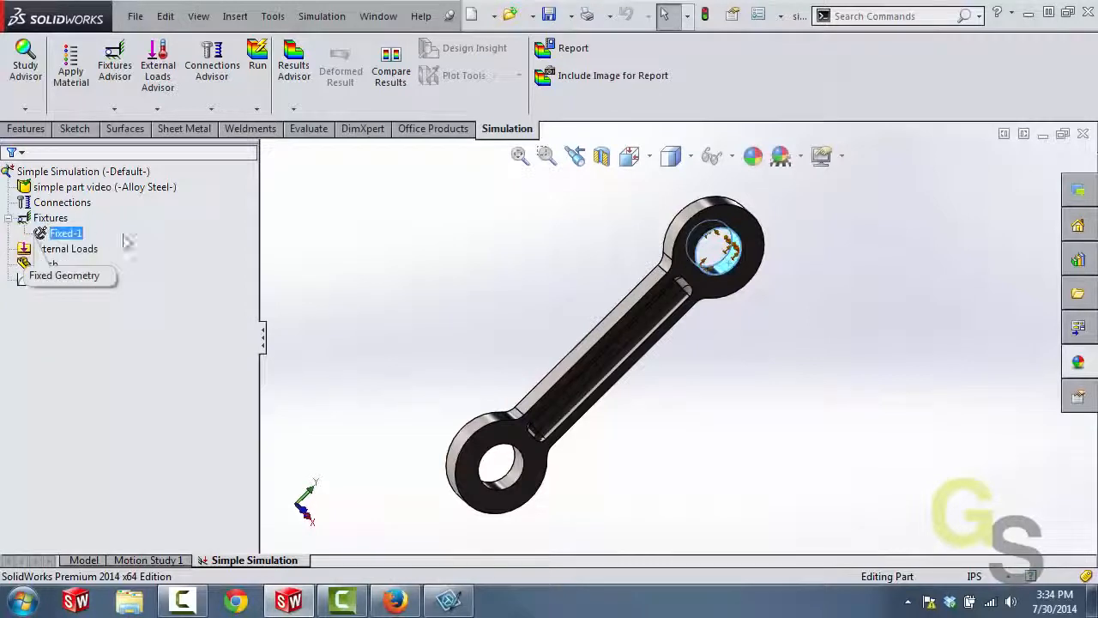
{"action": "left_click", "coordinate": [220, 354]}
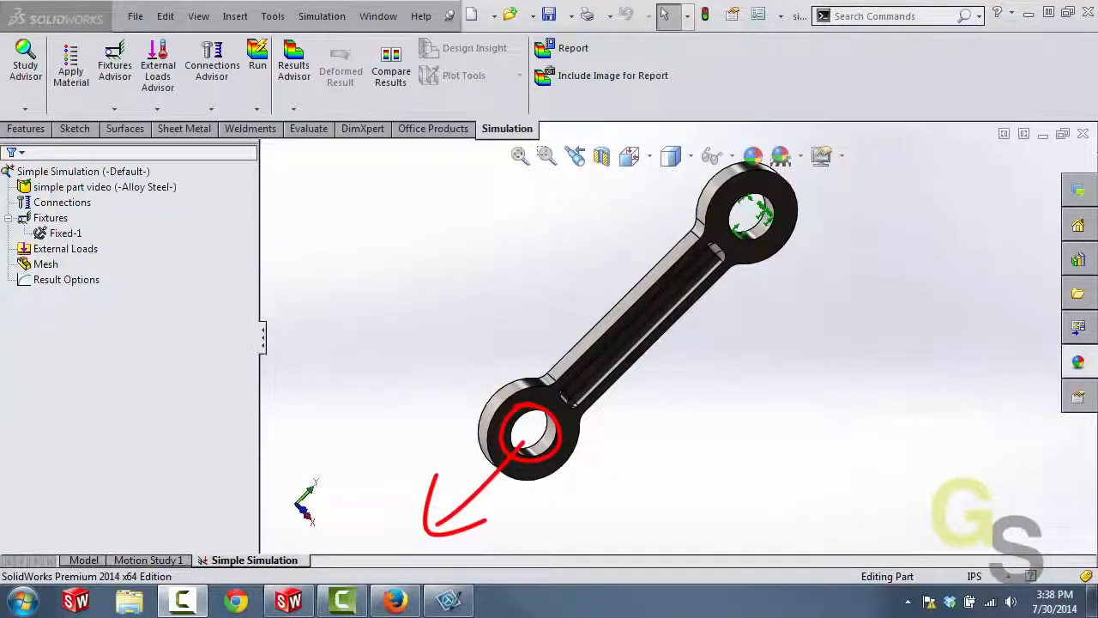
Step: Start a force load on the inner face of the link's lower hole, directed along the link's long straight edge
{"action": "right_click", "coordinate": [110, 256]}
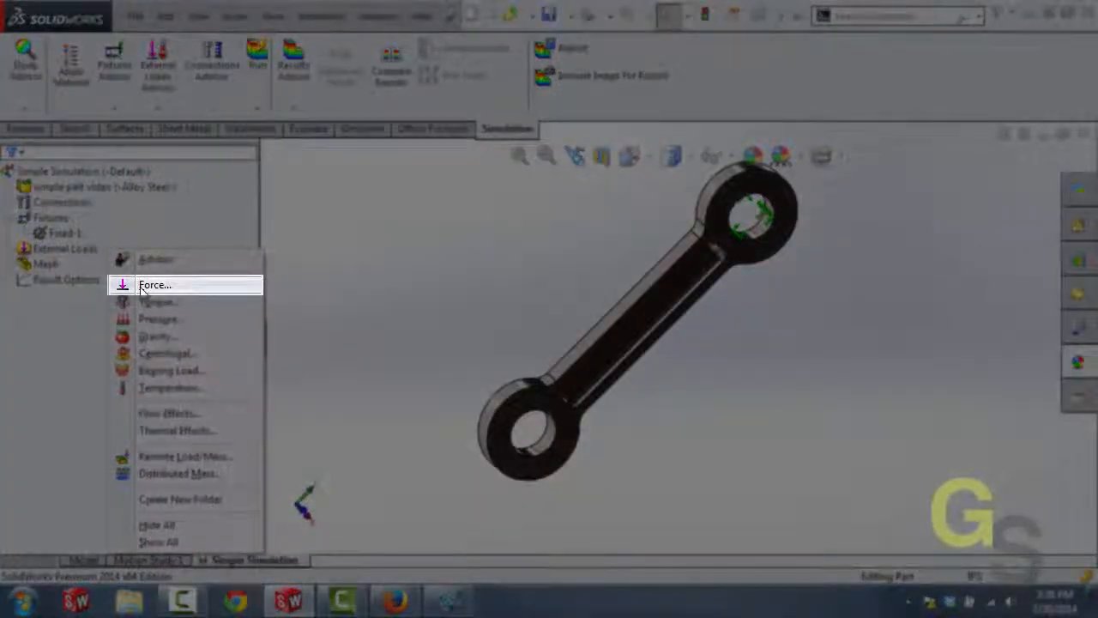
{"action": "left_click", "coordinate": [144, 286]}
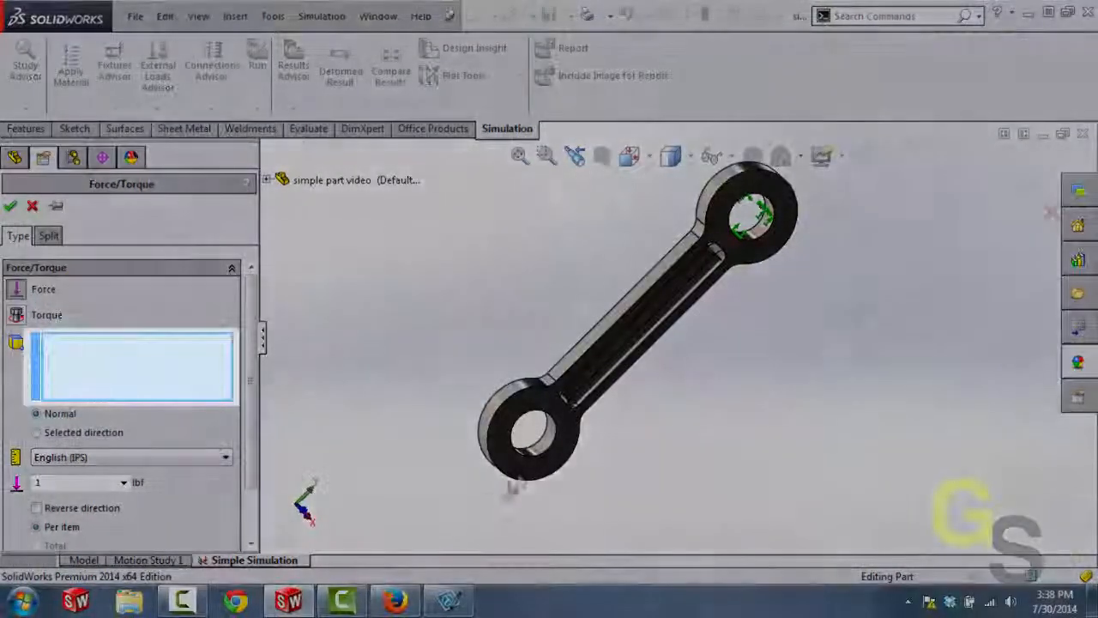
{"action": "scroll", "coordinate": [540, 433], "scroll_direction": "down", "scroll_amount": 5}
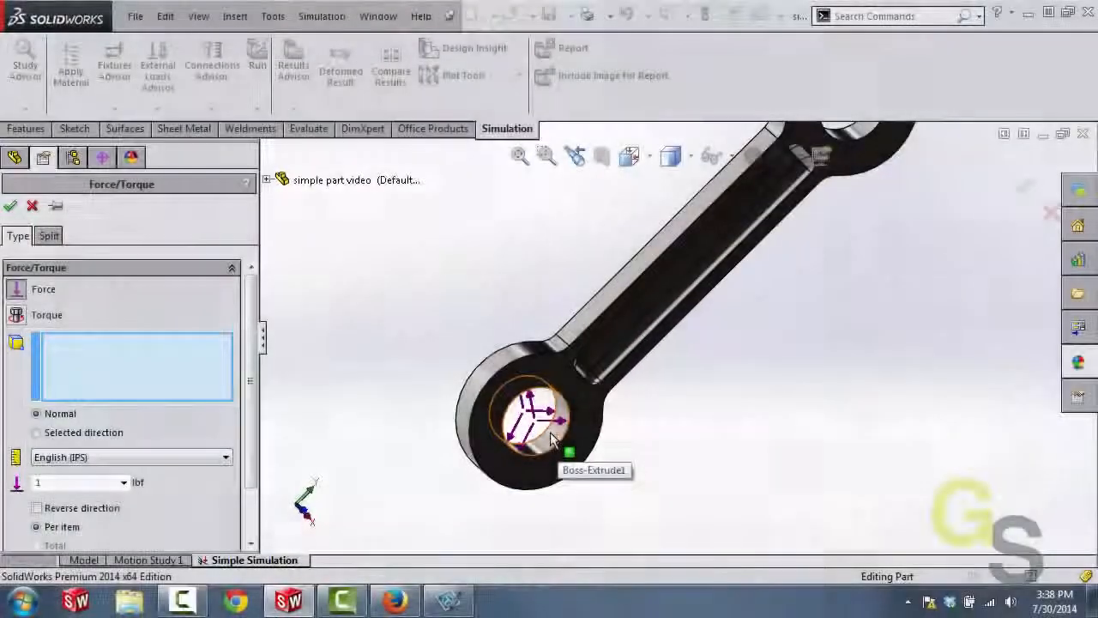
{"action": "left_click", "coordinate": [553, 437]}
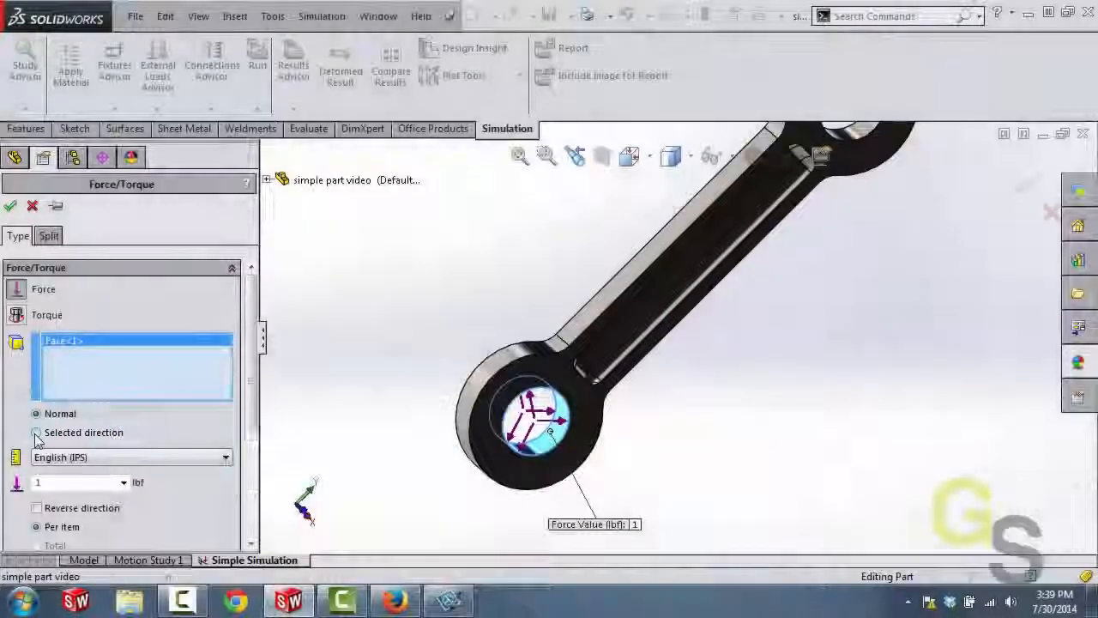
{"action": "left_click", "coordinate": [36, 433]}
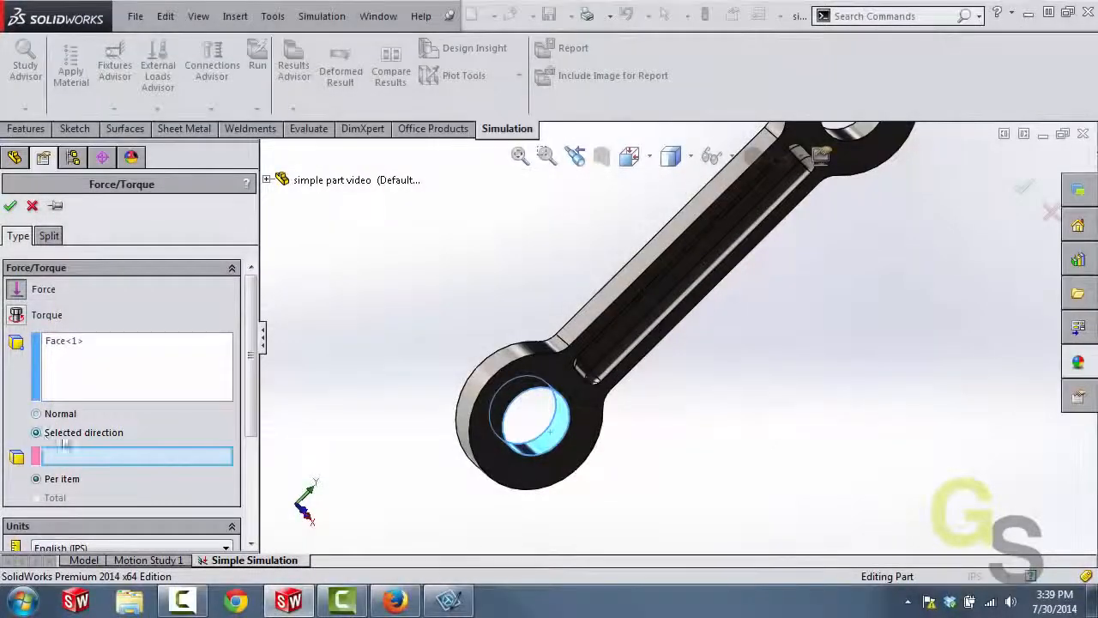
{"action": "scroll", "coordinate": [250, 347], "scroll_direction": "down", "scroll_amount": 1}
{"action": "left_click_drag", "start_coordinate": [250, 342], "coordinate": [251, 350]}
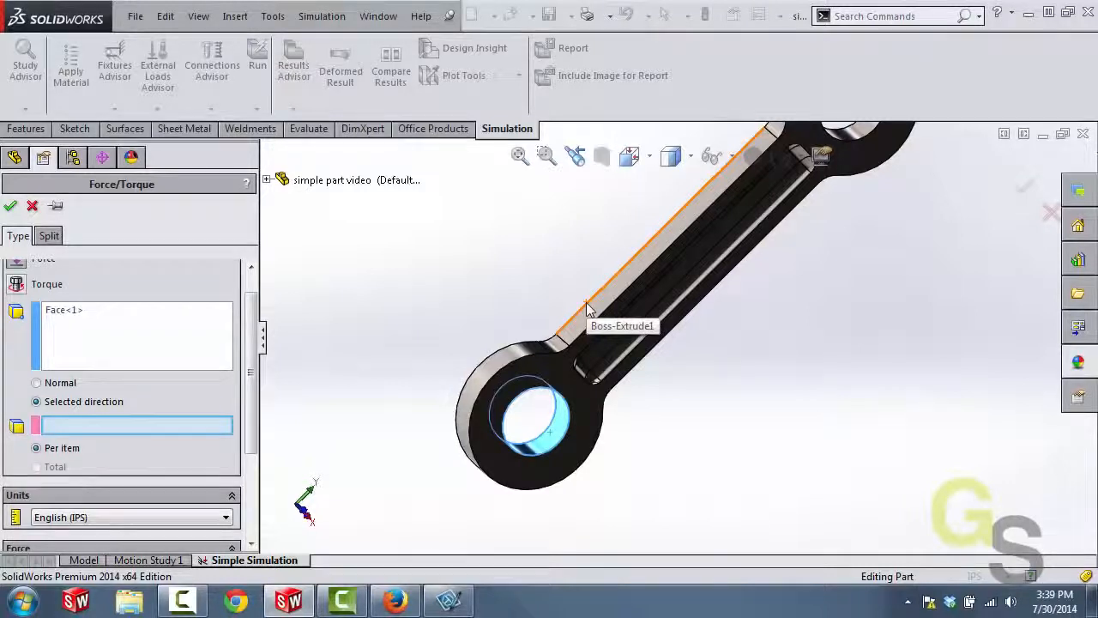
{"action": "left_click", "coordinate": [586, 309]}
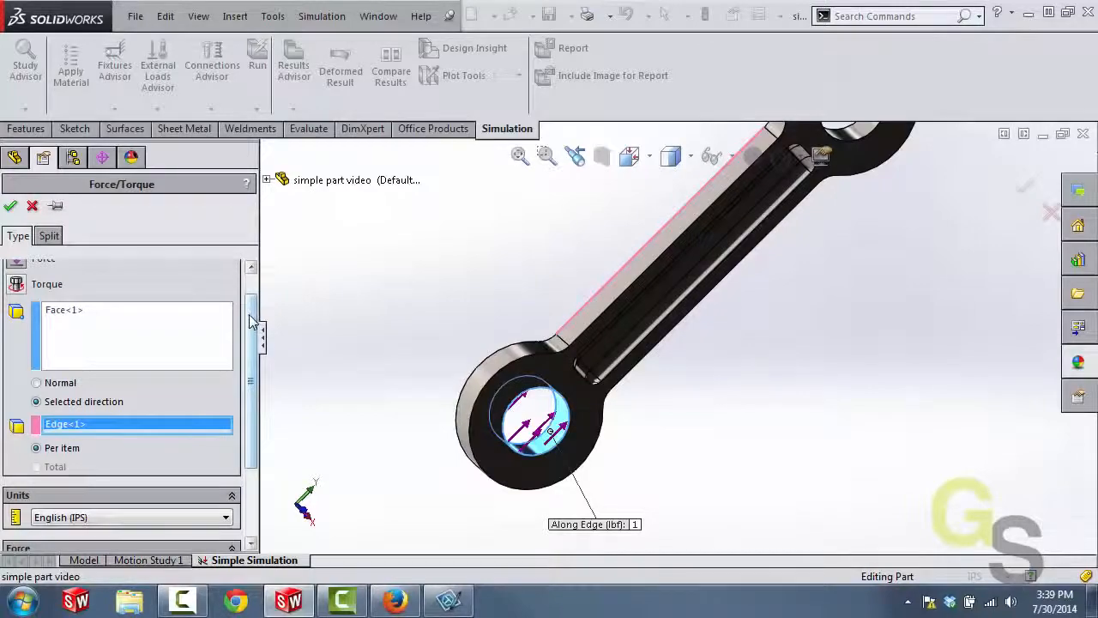
Step: Reverse the force direction, set its magnitude to 500 lbf and apply the load
{"action": "left_click_drag", "start_coordinate": [249, 314], "coordinate": [255, 394]}
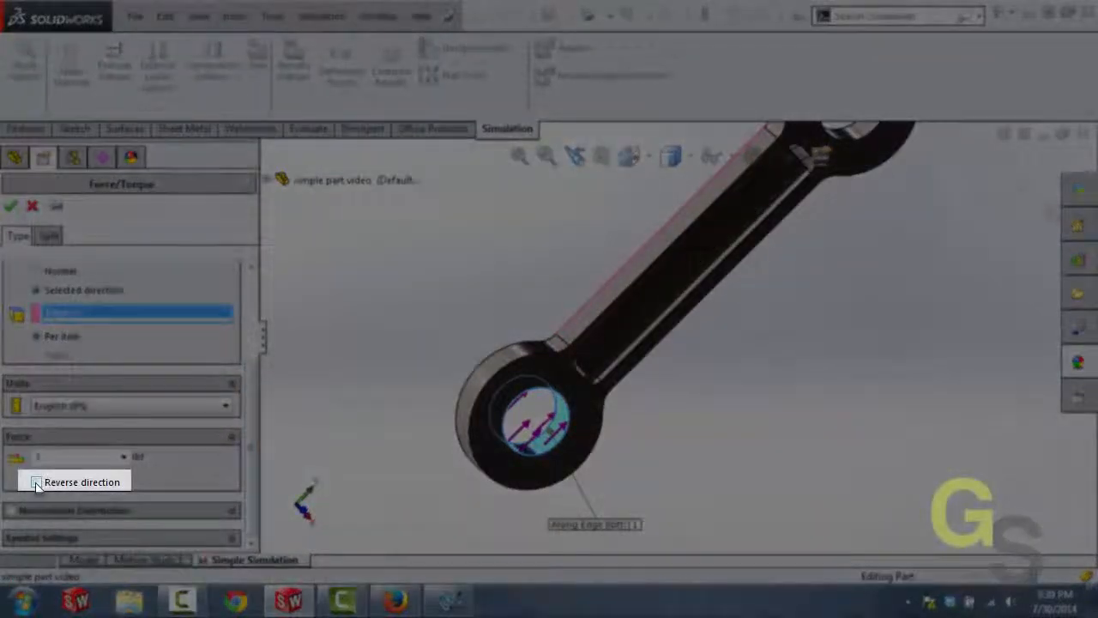
{"action": "left_click", "coordinate": [36, 483]}
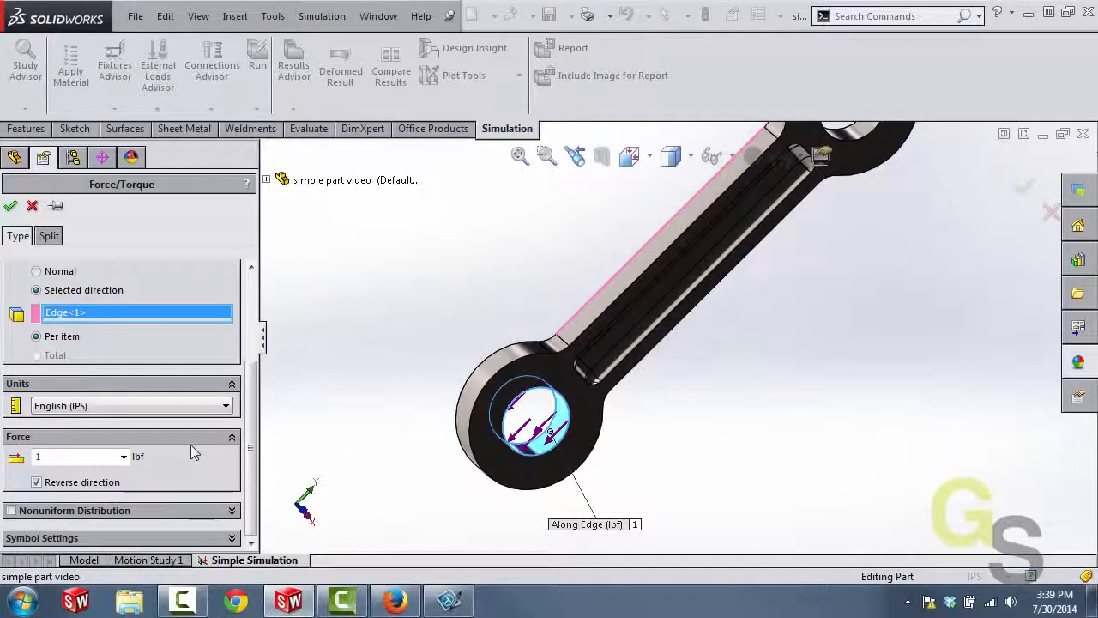
{"action": "double_click", "coordinate": [55, 458]}
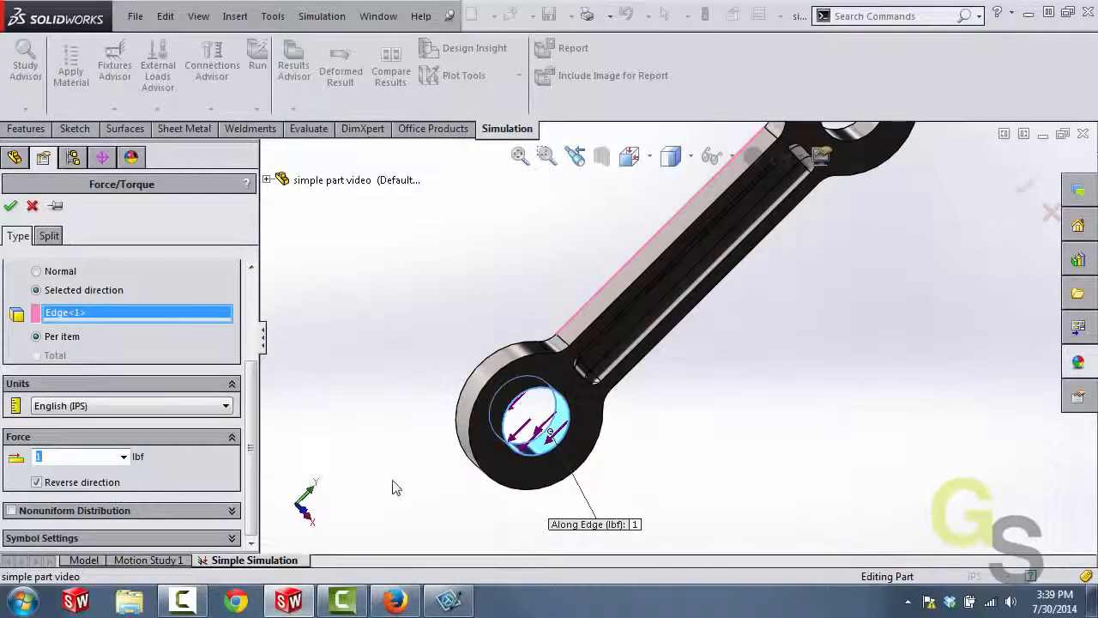
{"action": "type", "text": "500"}
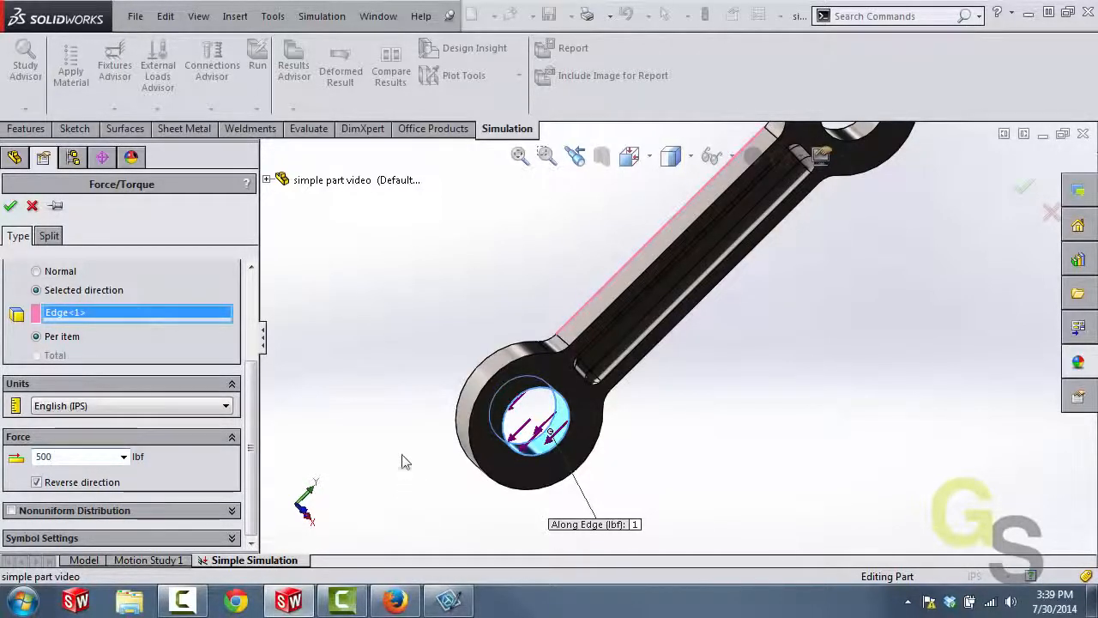
{"action": "left_click", "coordinate": [11, 207]}
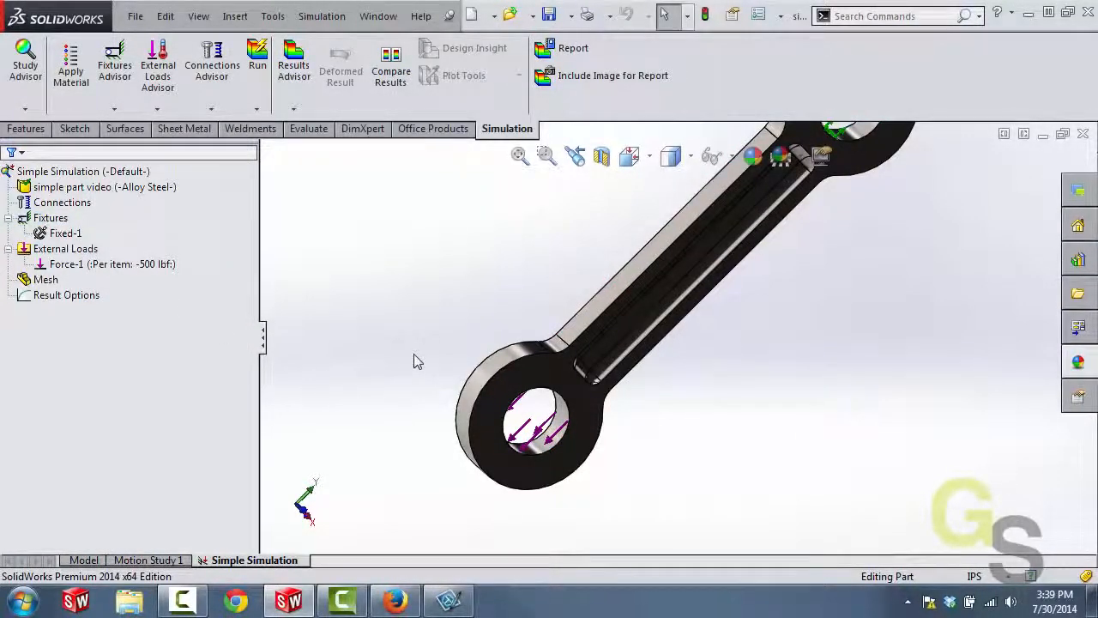
Step: Mesh the part and run the static study
{"action": "key", "text": "f"}
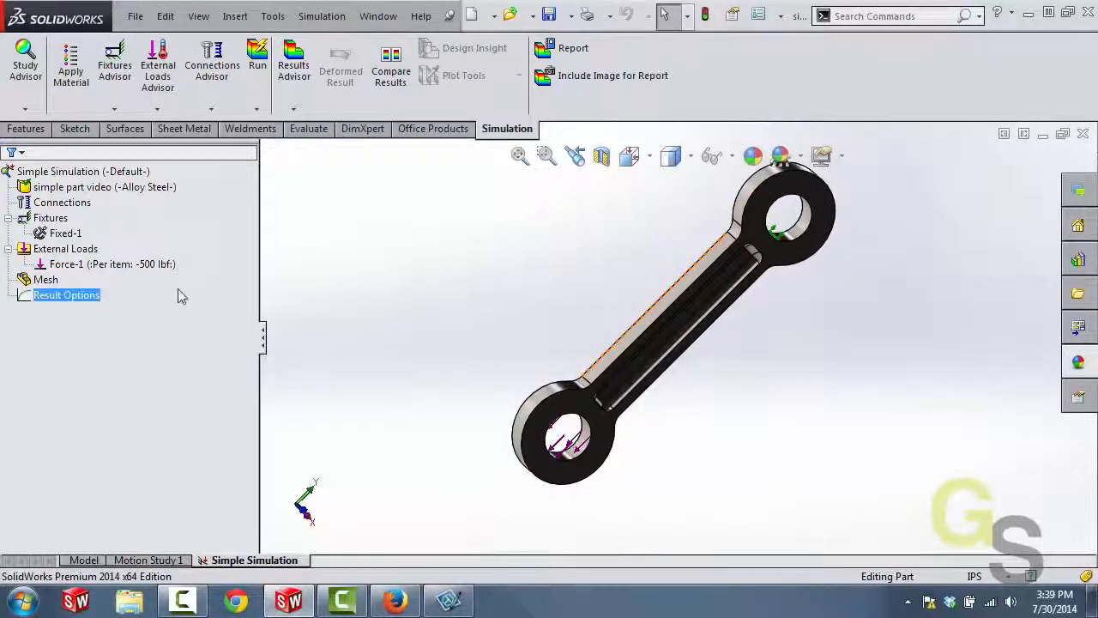
{"action": "left_click", "coordinate": [48, 280]}
{"action": "right_click", "coordinate": [62, 288]}
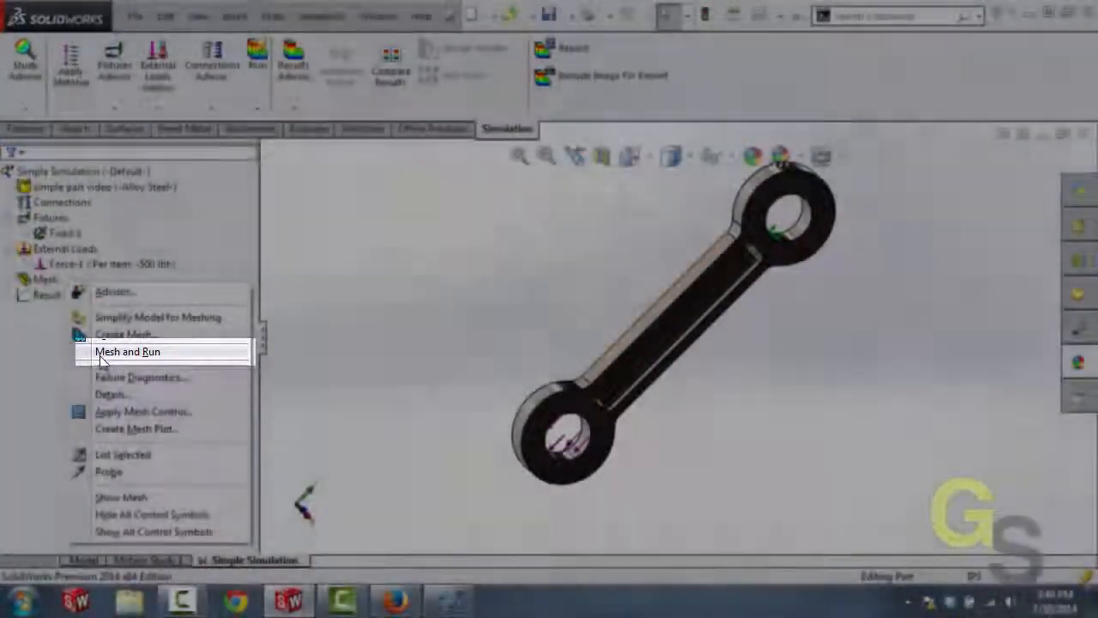
{"action": "left_click", "coordinate": [100, 355]}
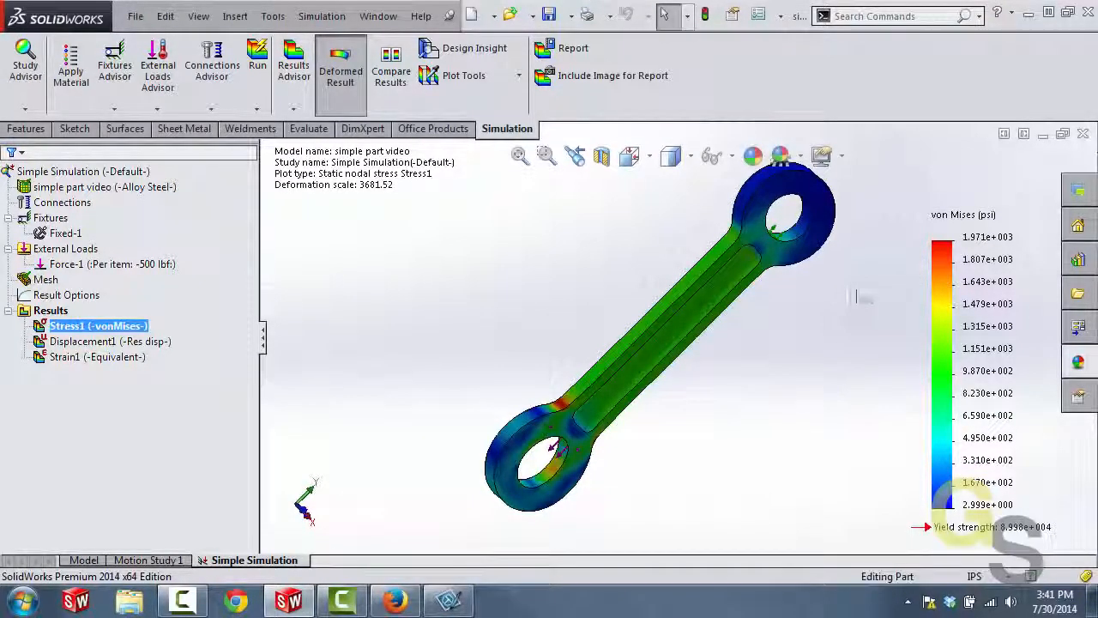
Step: Examine the von Mises stress distribution on the deformed link around both ring ends and the connecting arm
{"action": "scroll", "coordinate": [564, 408], "scroll_direction": "down", "scroll_amount": 1}
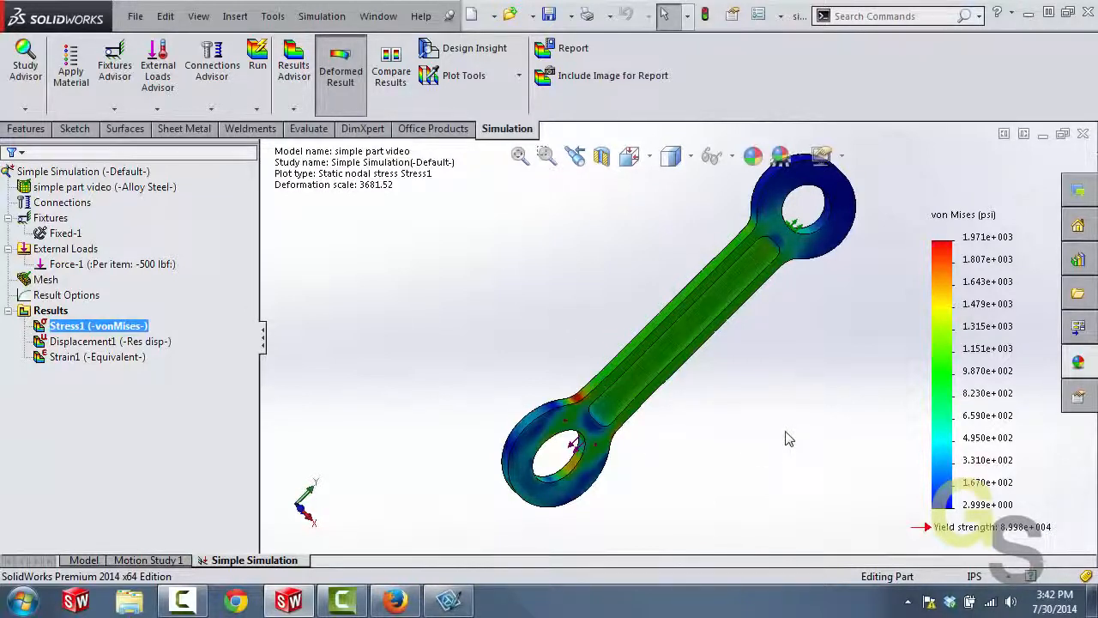
{"action": "scroll", "coordinate": [771, 324], "scroll_direction": "up", "scroll_amount": 1}
{"action": "scroll", "coordinate": [772, 324], "scroll_direction": "down", "scroll_amount": 1}
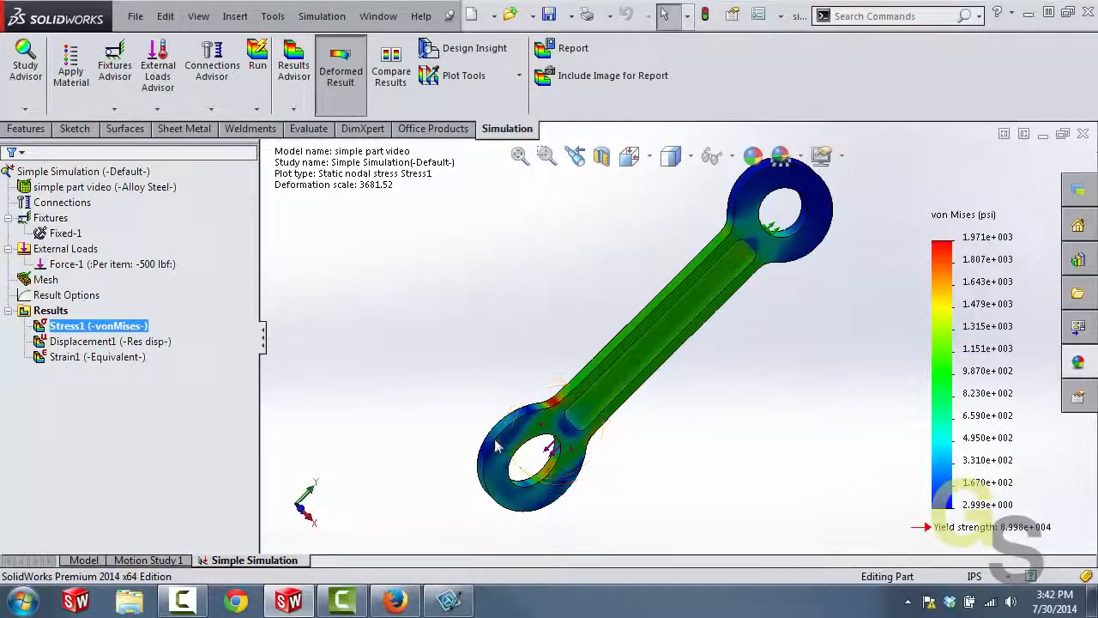
{"action": "scroll", "coordinate": [553, 420], "scroll_direction": "down", "scroll_amount": 2}
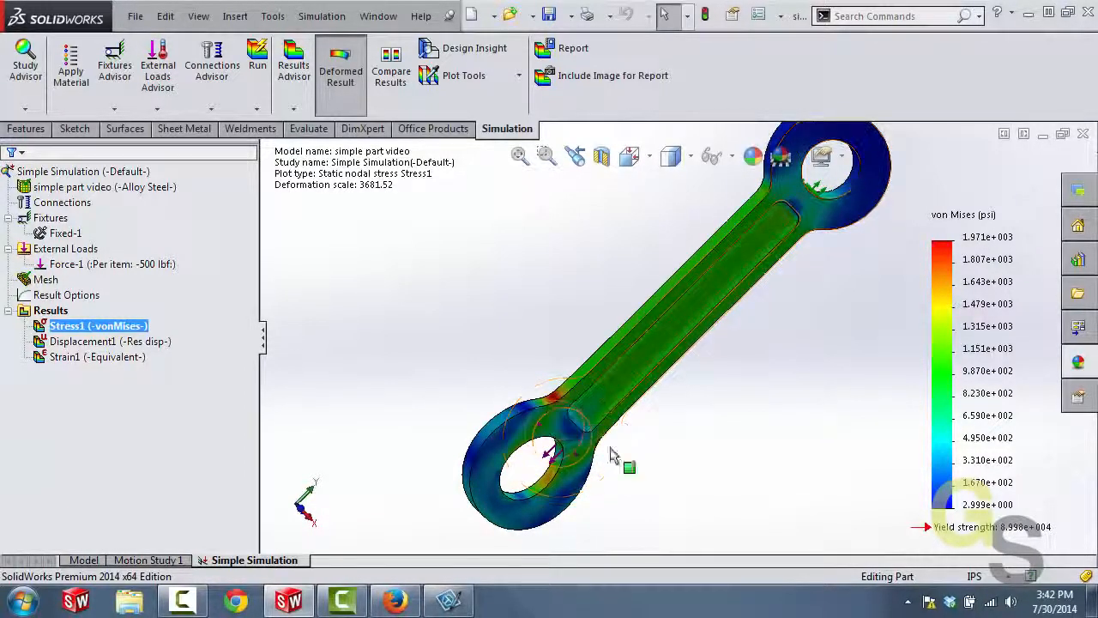
{"action": "middle_click_drag", "start_coordinate": [658, 465], "coordinate": [654, 462]}
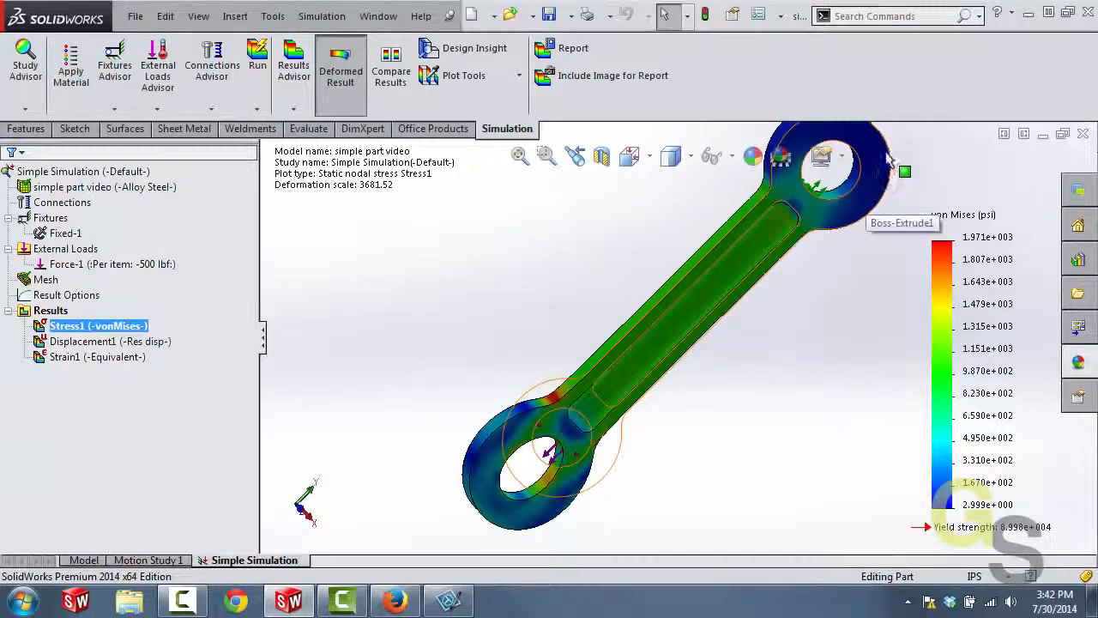
{"action": "scroll", "coordinate": [884, 156], "scroll_direction": "up", "scroll_amount": 1}
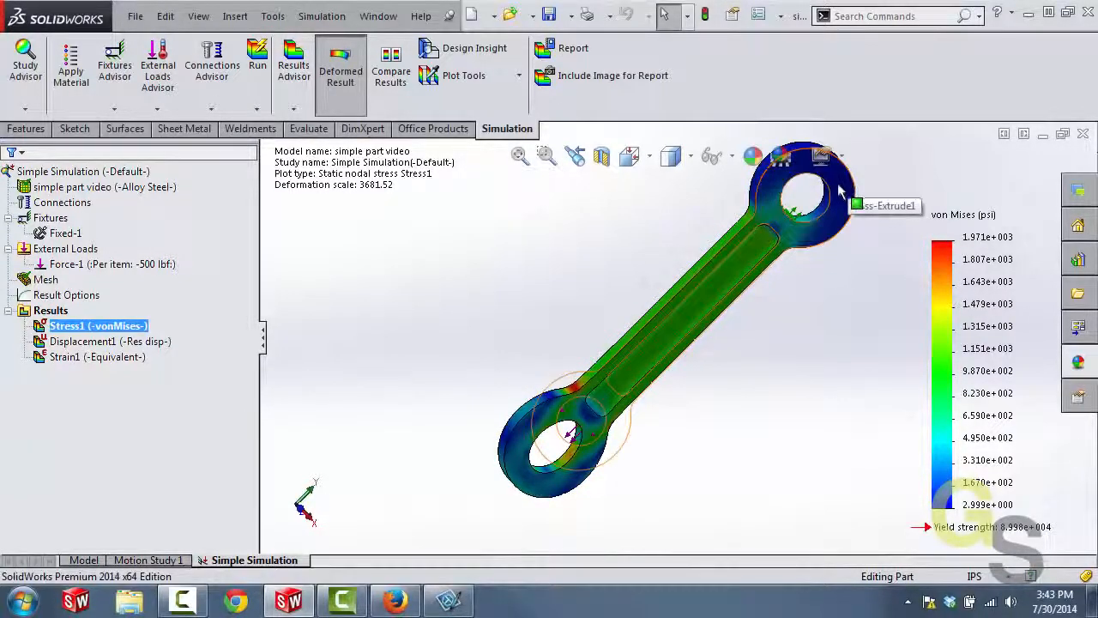
{"action": "middle_click_drag", "start_coordinate": [806, 195], "coordinate": [780, 229], "text": "ctrl"}
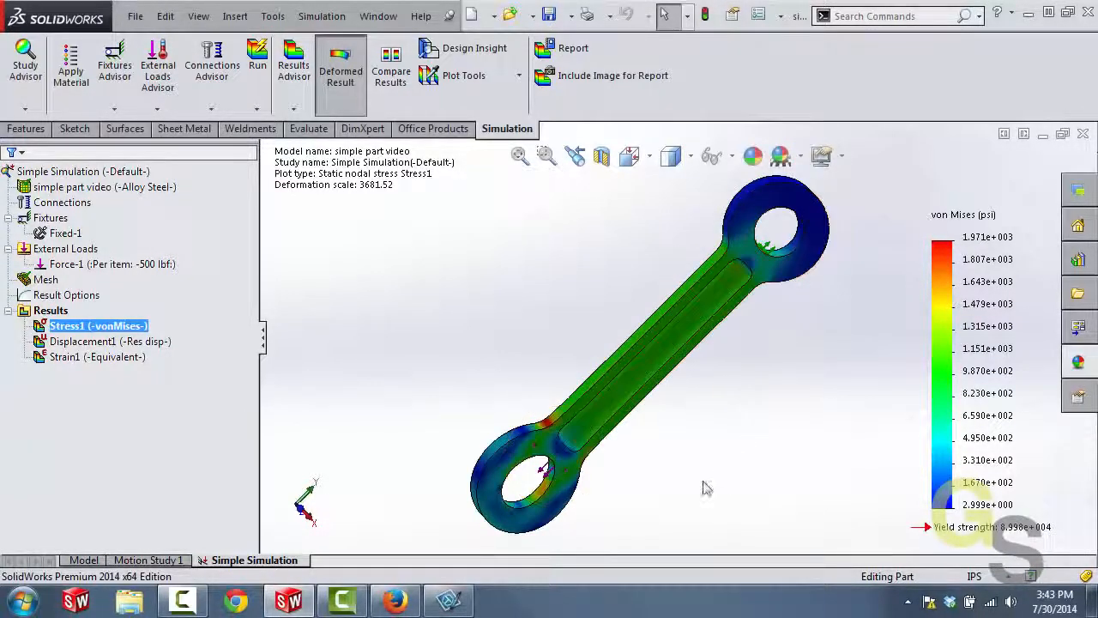
Step: In the part model, change the ring's outer diameter in the base extrusion's sketch to 2.25 in
{"action": "left_click", "coordinate": [81, 560]}
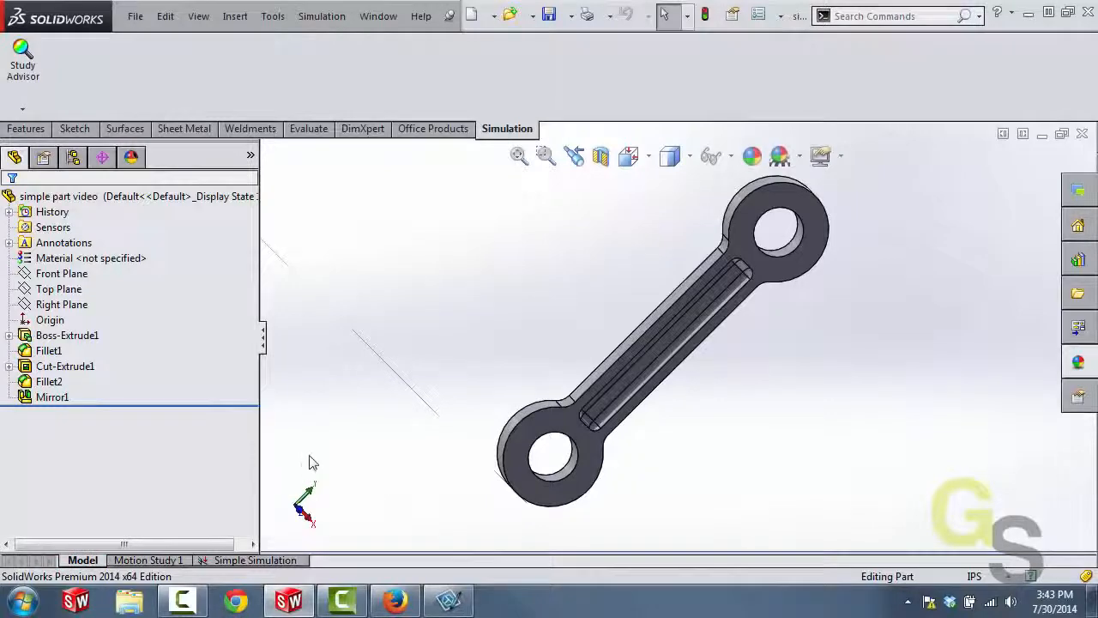
{"action": "left_click", "coordinate": [10, 337]}
{"action": "left_click", "coordinate": [62, 352]}
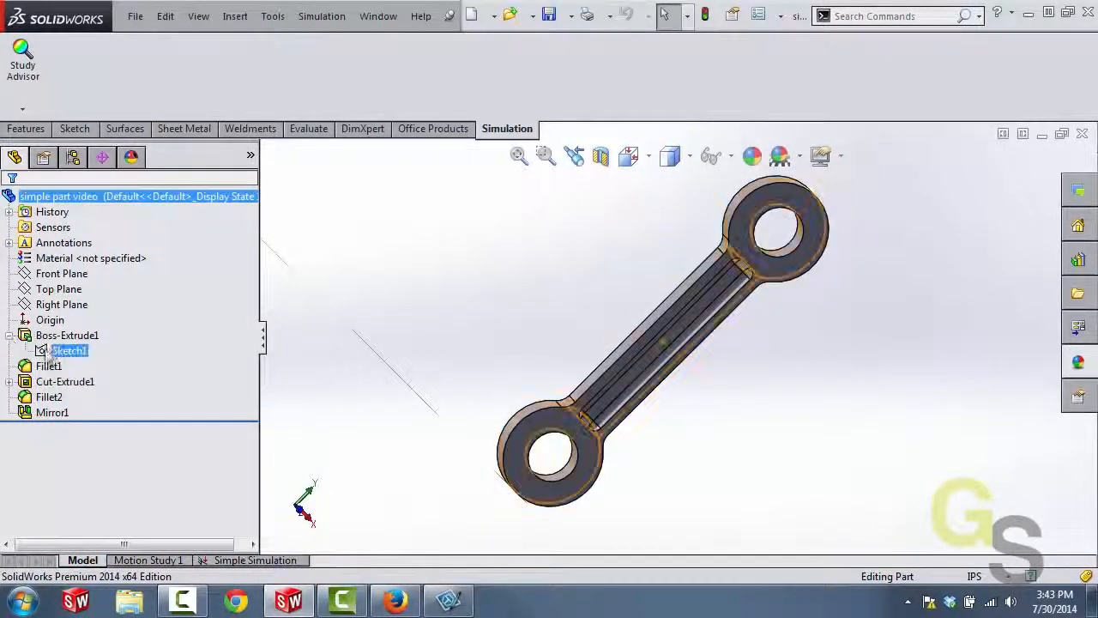
{"action": "double_click", "coordinate": [62, 351]}
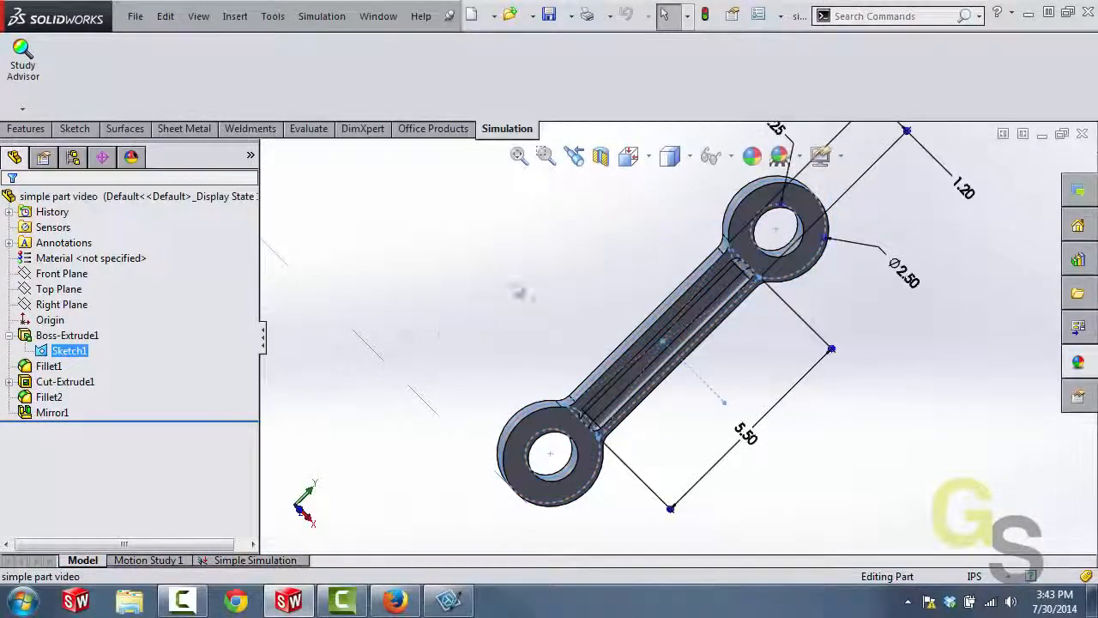
{"action": "middle_click_drag", "start_coordinate": [856, 315], "coordinate": [850, 316]}
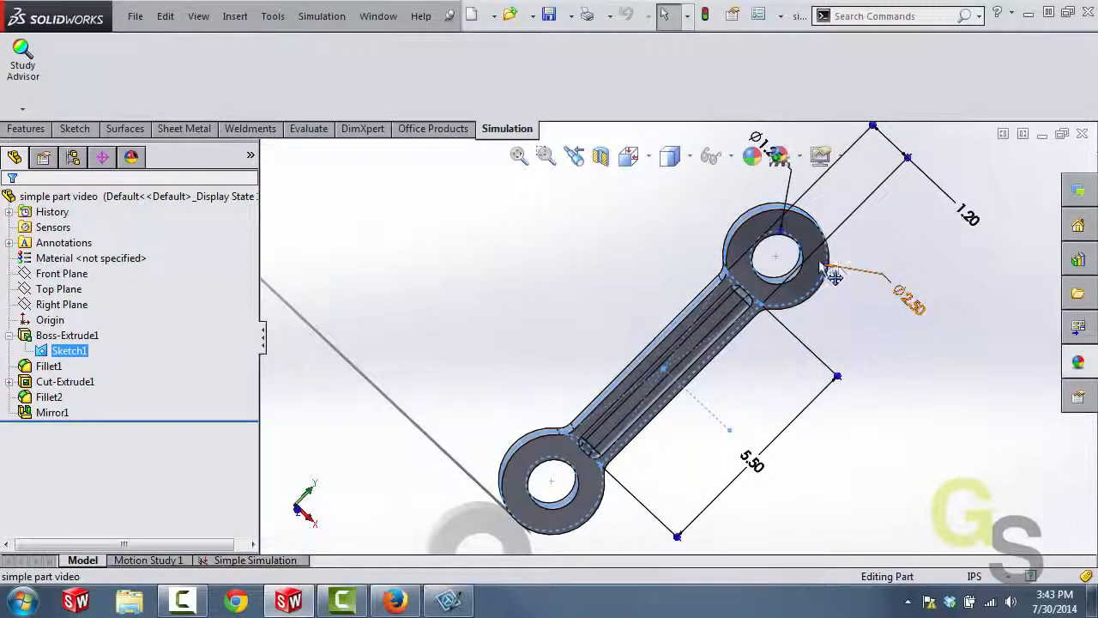
{"action": "left_click", "coordinate": [913, 307]}
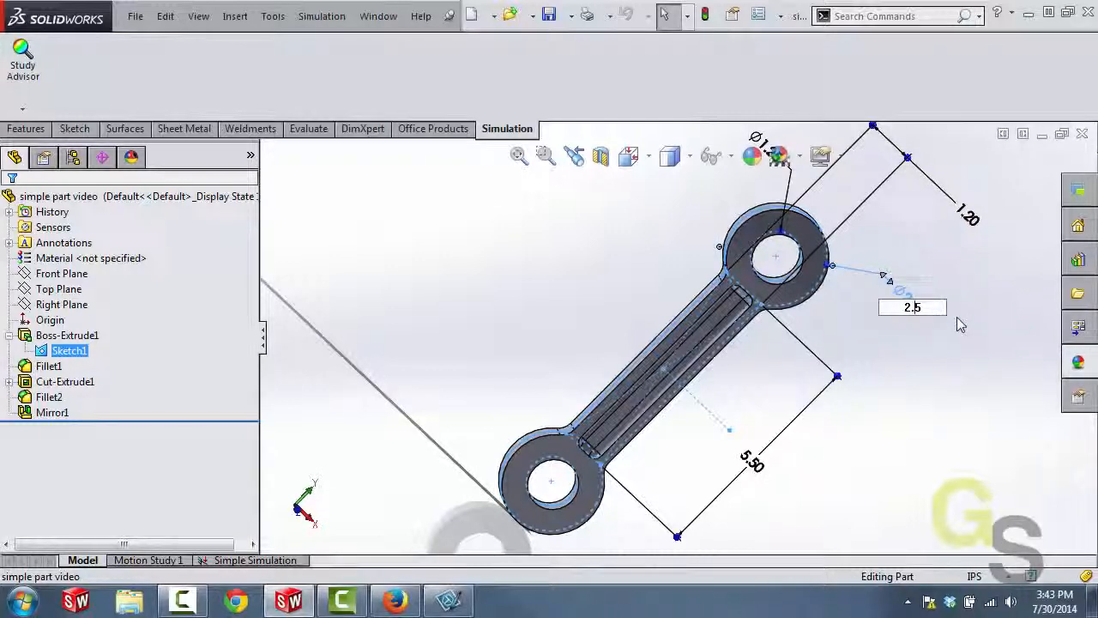
{"action": "key", "text": "BackSpace"}
{"action": "type", "text": "25"}
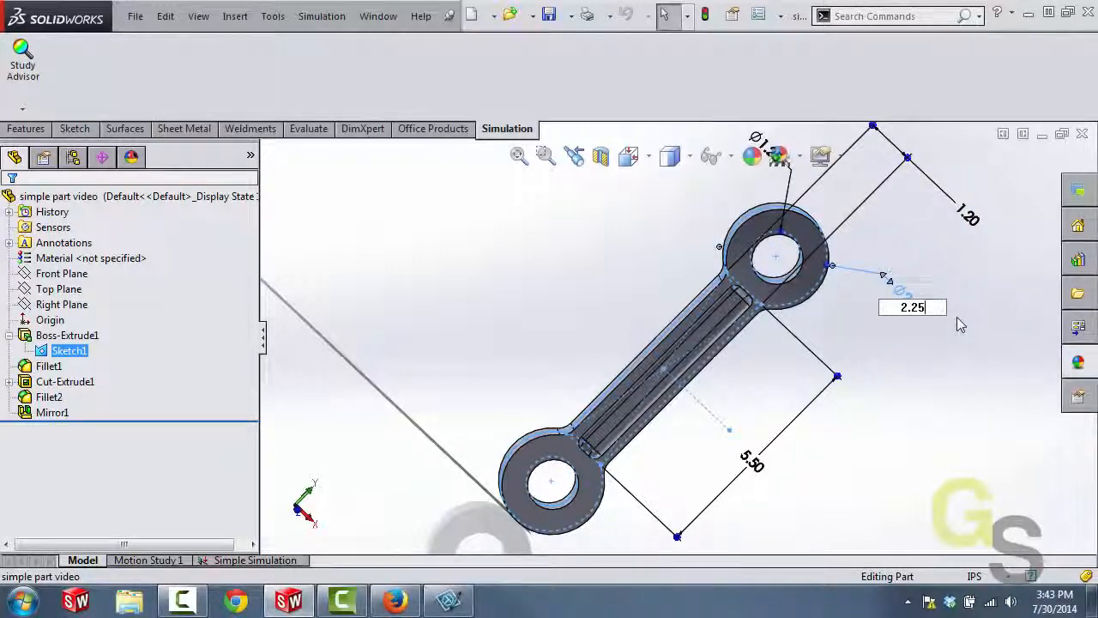
{"action": "left_click", "coordinate": [933, 420]}
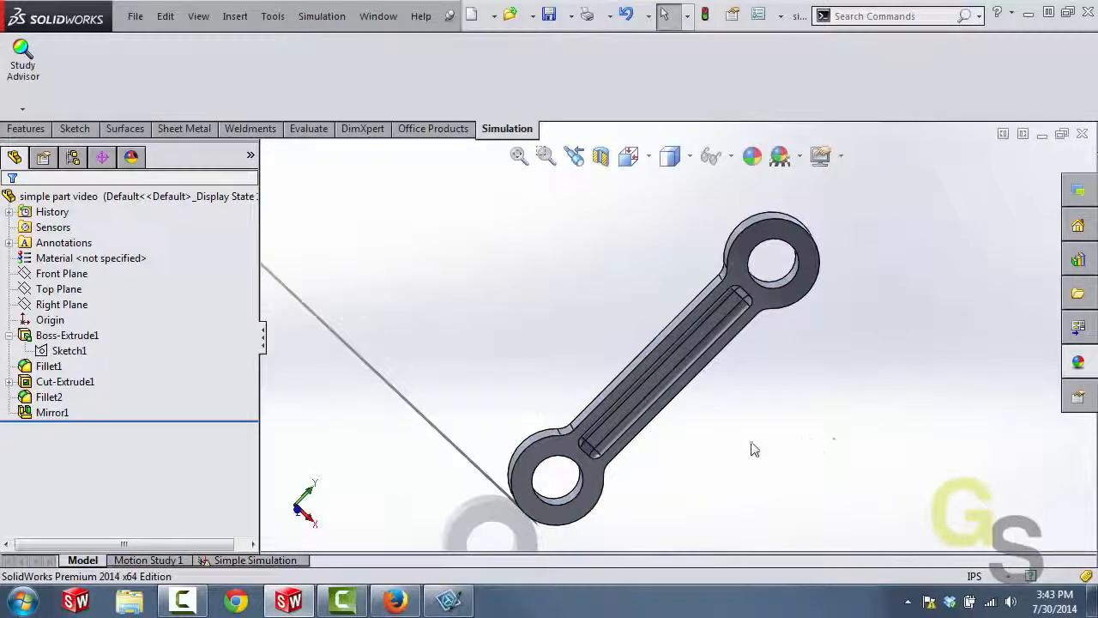
Step: Increase the radius of the fillet where the arm meets the rings to 1.00 in
{"action": "left_click", "coordinate": [568, 433]}
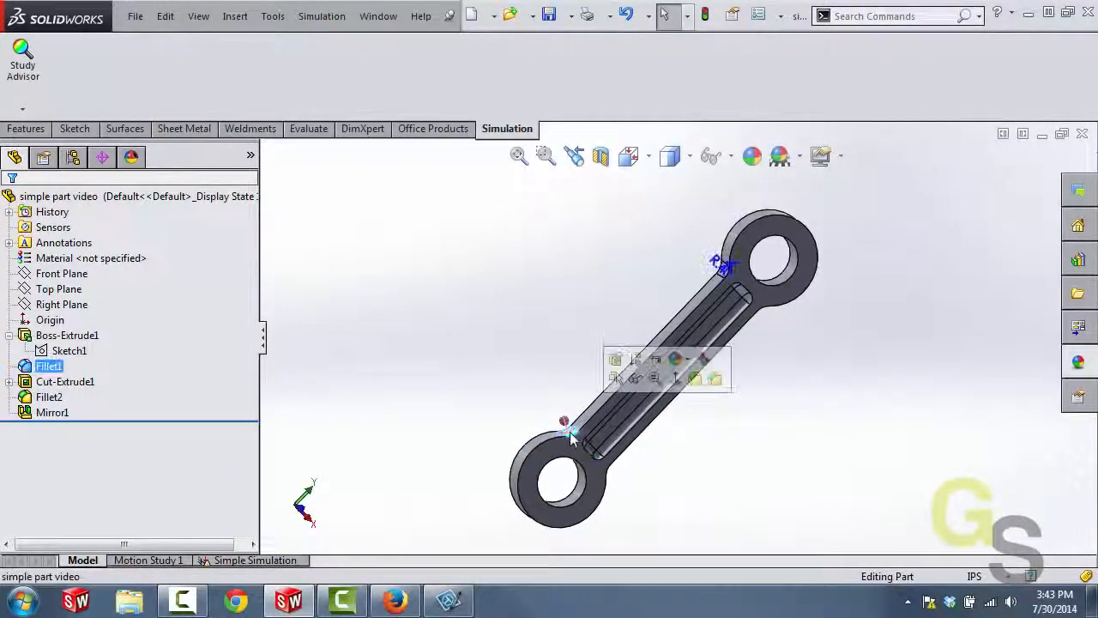
{"action": "scroll", "coordinate": [572, 421], "scroll_direction": "down", "scroll_amount": 3}
{"action": "scroll", "coordinate": [828, 180], "scroll_direction": "up", "scroll_amount": 2}
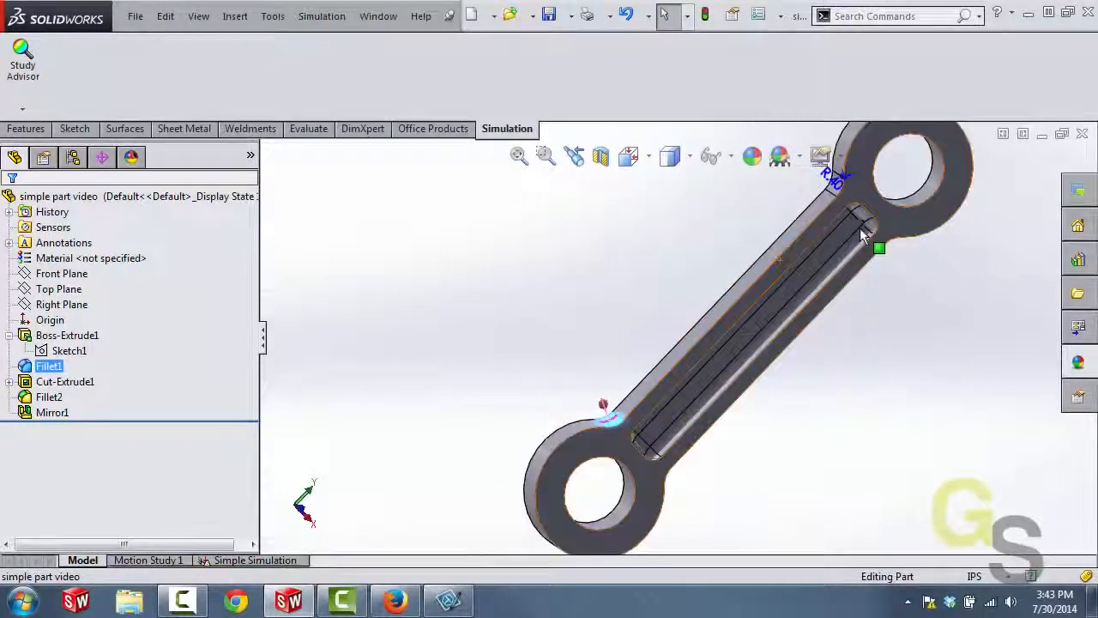
{"action": "scroll", "coordinate": [849, 198], "scroll_direction": "down", "scroll_amount": 2}
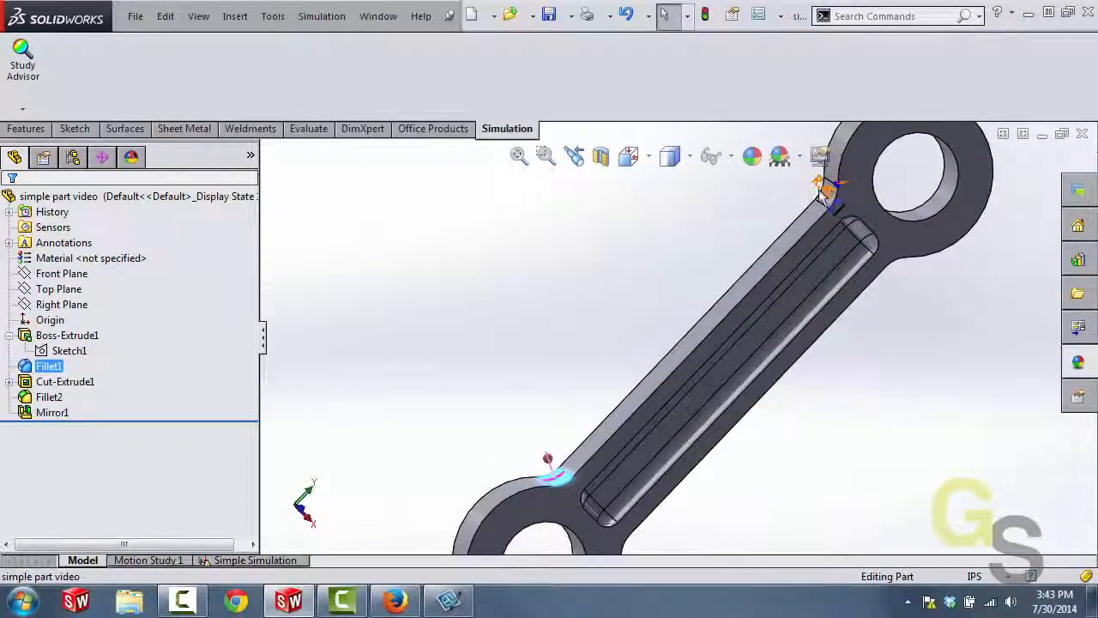
{"action": "left_click_drag", "start_coordinate": [836, 184], "coordinate": [796, 173]}
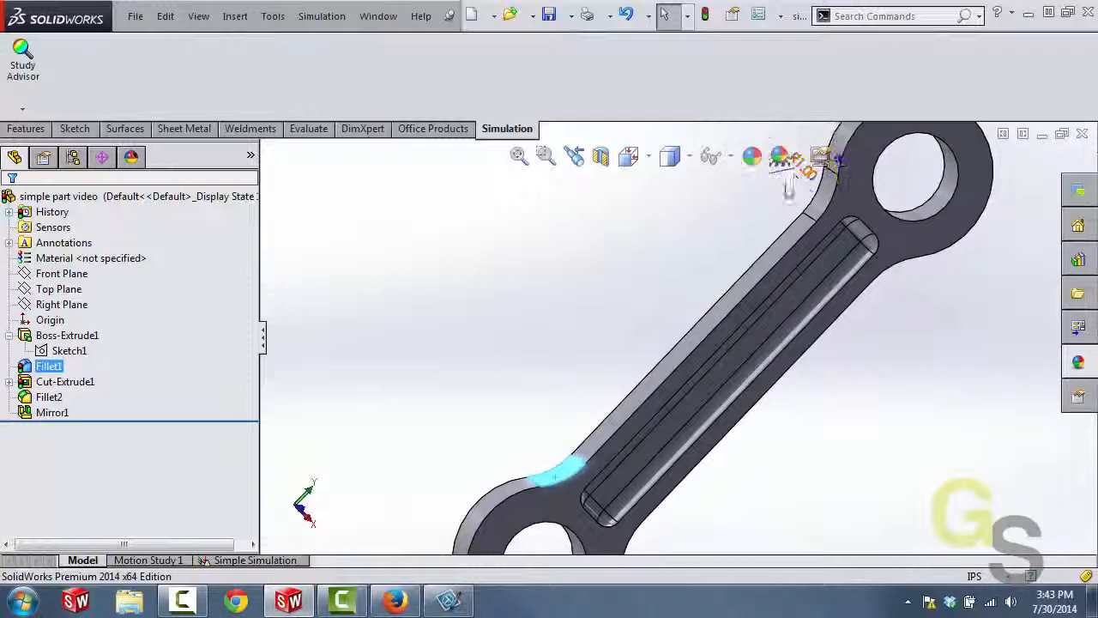
{"action": "left_click", "coordinate": [711, 233]}
{"action": "scroll", "coordinate": [719, 292], "scroll_direction": "up", "scroll_amount": 3}
{"action": "middle_click_drag", "start_coordinate": [786, 434], "coordinate": [748, 407]}
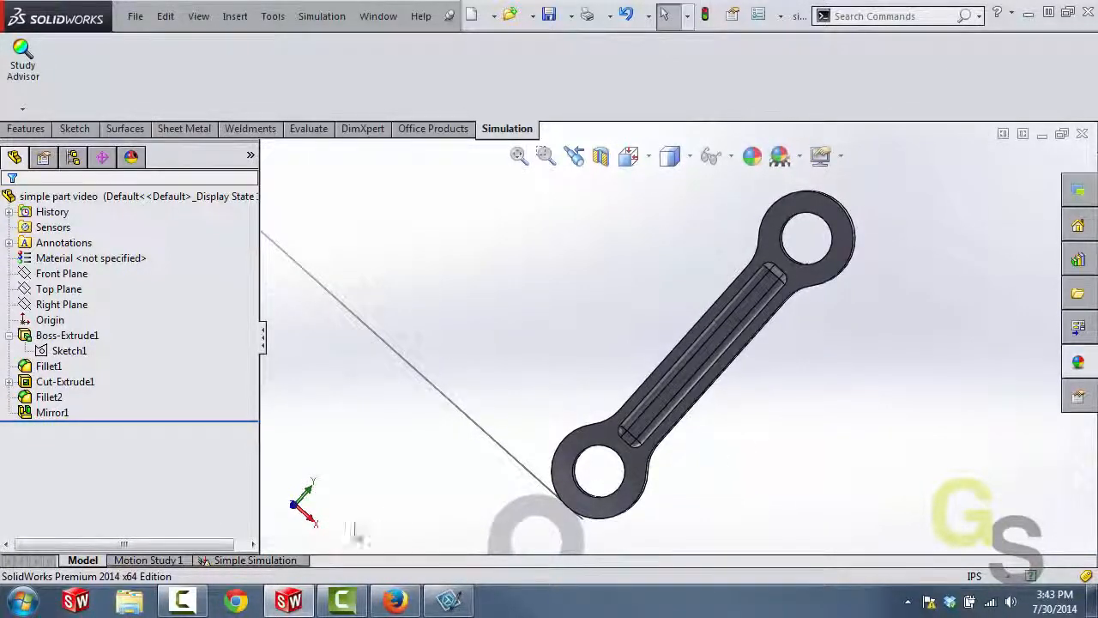
Step: Return to the Simple Simulation study and rerun it on the modified part
{"action": "left_click", "coordinate": [243, 560]}
{"action": "middle_click_drag", "start_coordinate": [392, 443], "coordinate": [417, 446]}
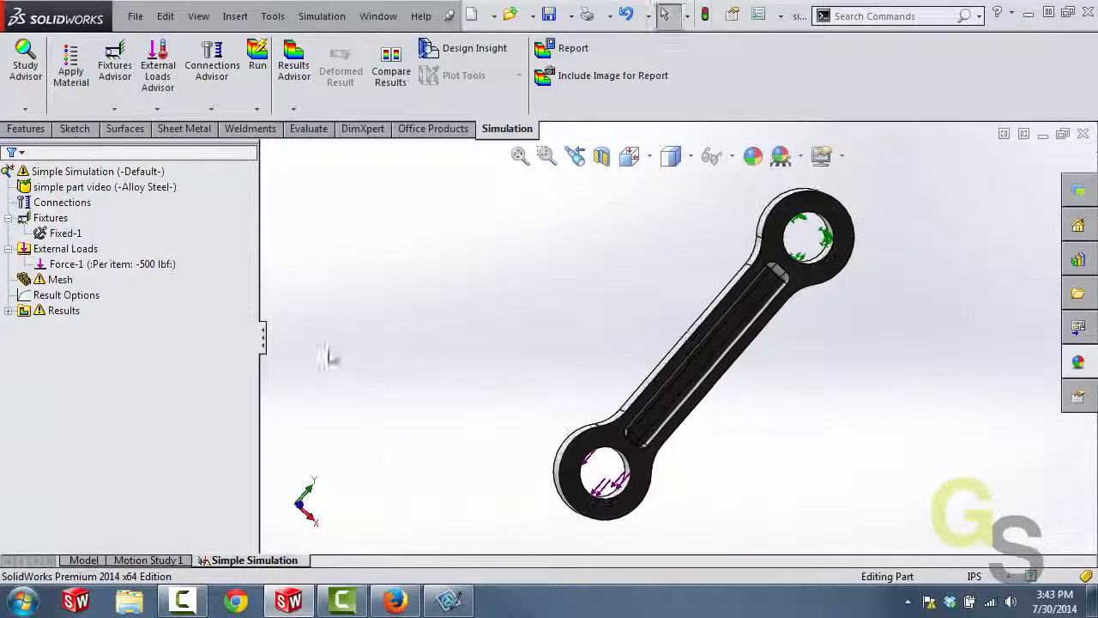
{"action": "left_click", "coordinate": [257, 71]}
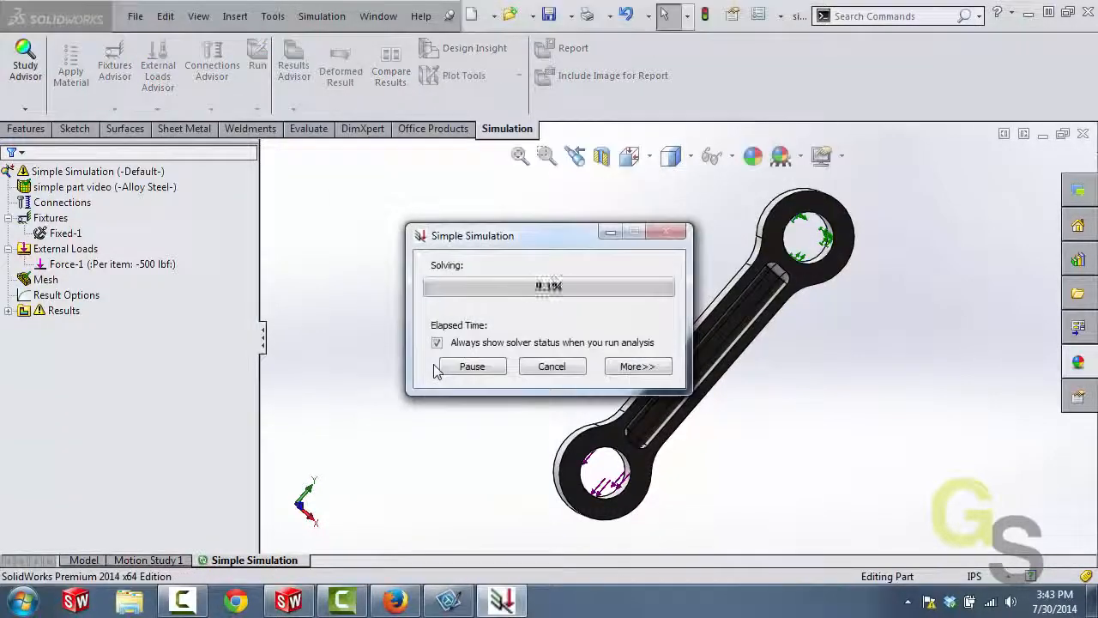
Step: Examine the updated von Mises stress plot and open the part's mass properties
{"action": "middle_click_drag", "start_coordinate": [448, 344], "coordinate": [447, 369]}
{"action": "scroll", "coordinate": [447, 370], "scroll_direction": "down", "scroll_amount": 1}
{"action": "scroll", "coordinate": [942, 354], "scroll_direction": "up", "scroll_amount": 2}
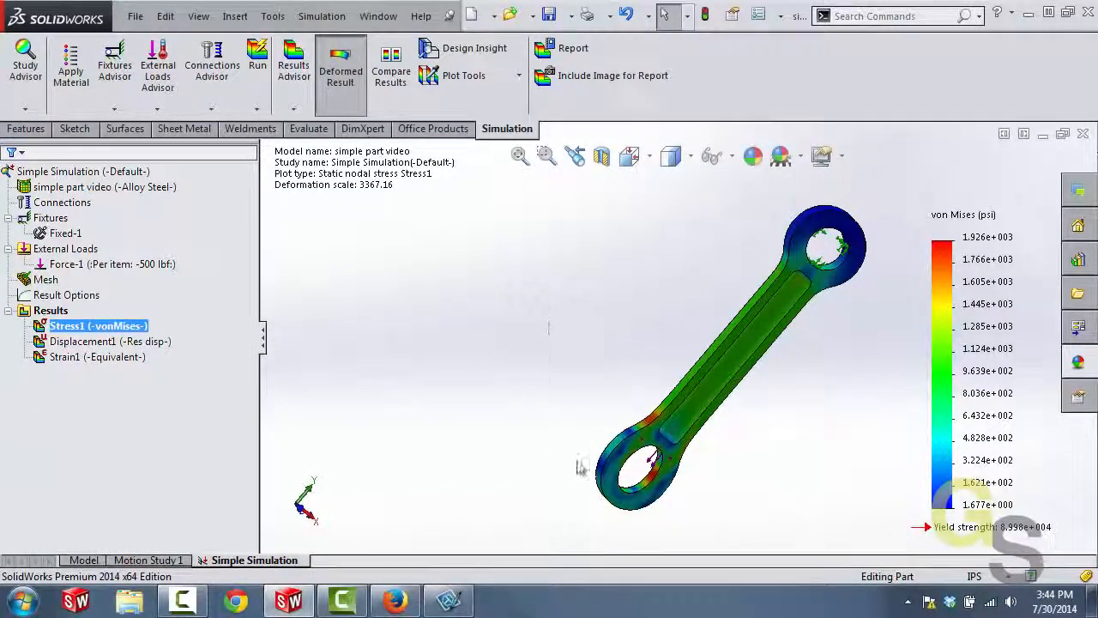
{"action": "left_click", "coordinate": [271, 17]}
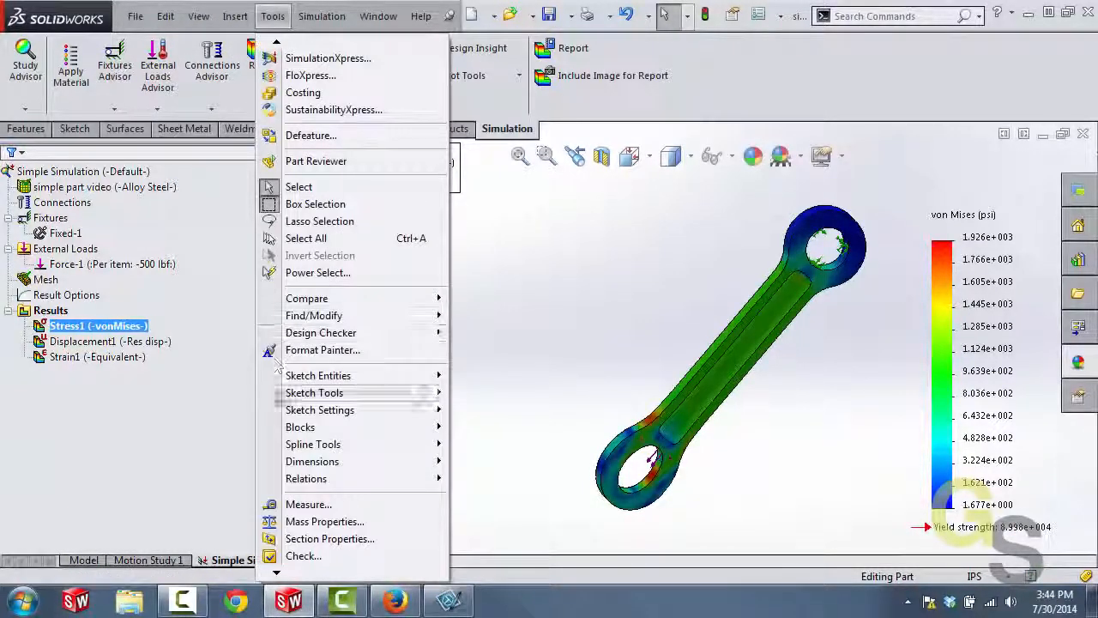
{"action": "left_click", "coordinate": [299, 521]}
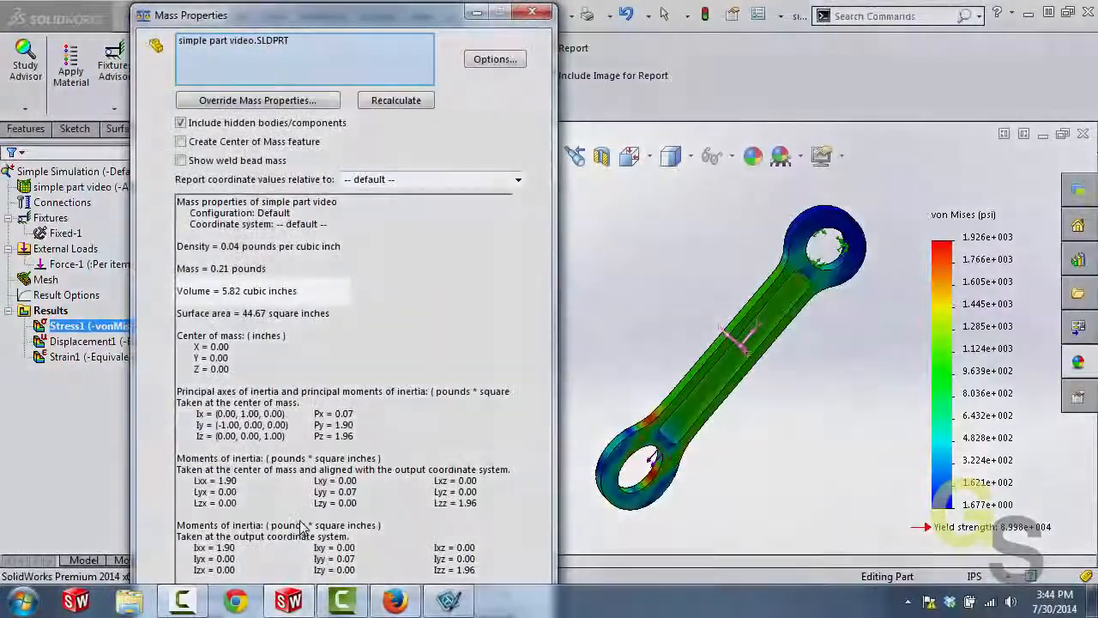